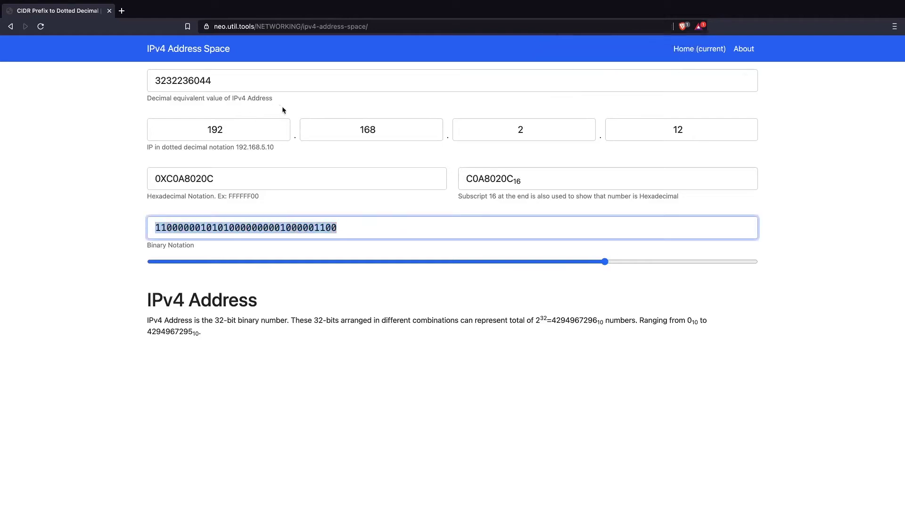
drag(284, 83, 142, 85)
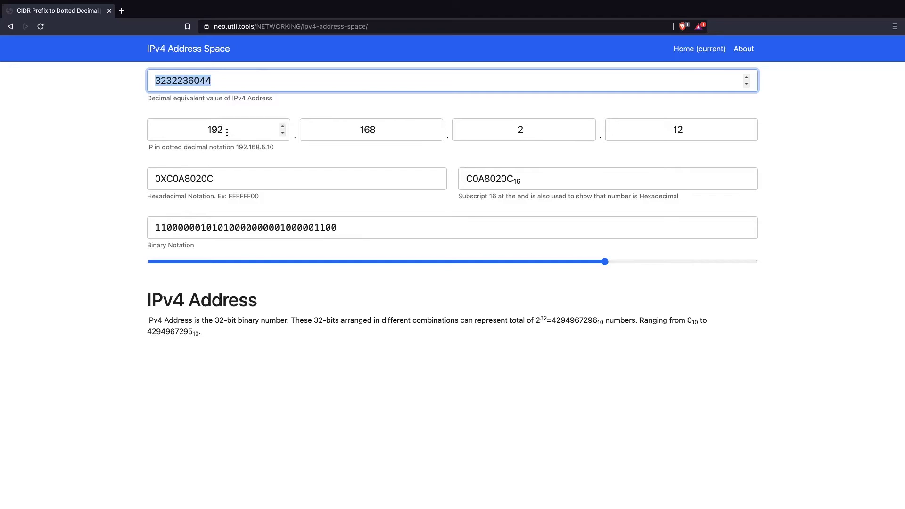
click(216, 130)
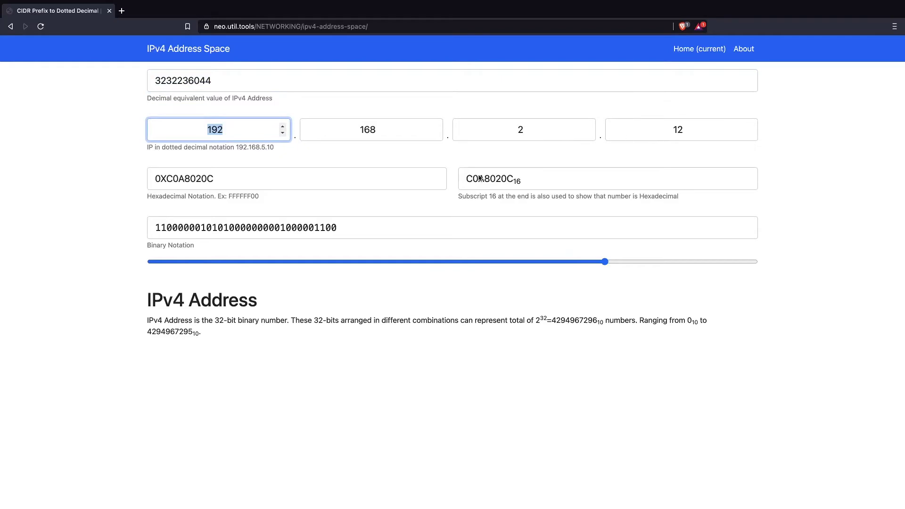
drag(349, 229, 129, 226)
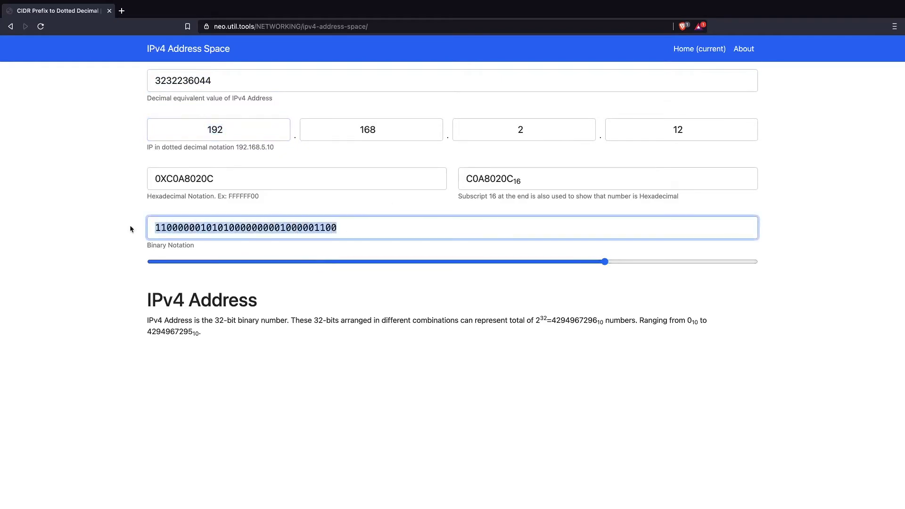
click(173, 131)
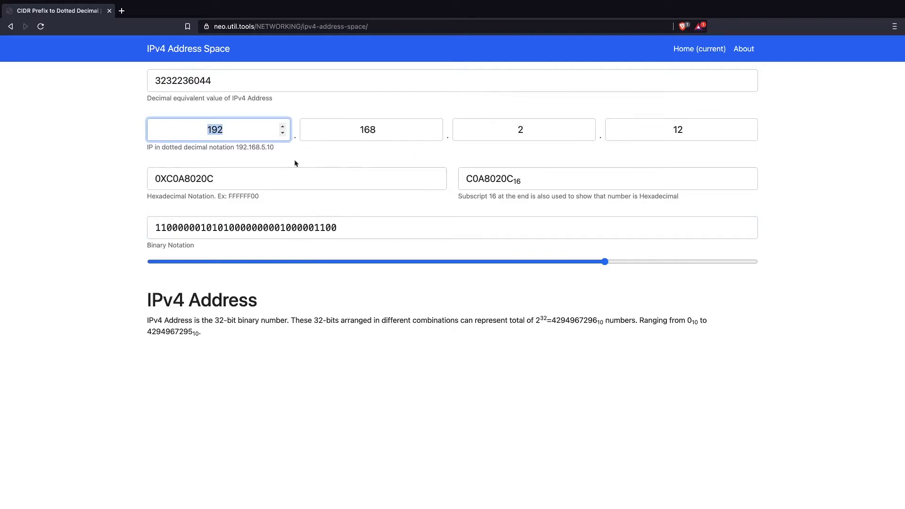
click(696, 125)
key(Up)
key(Up)
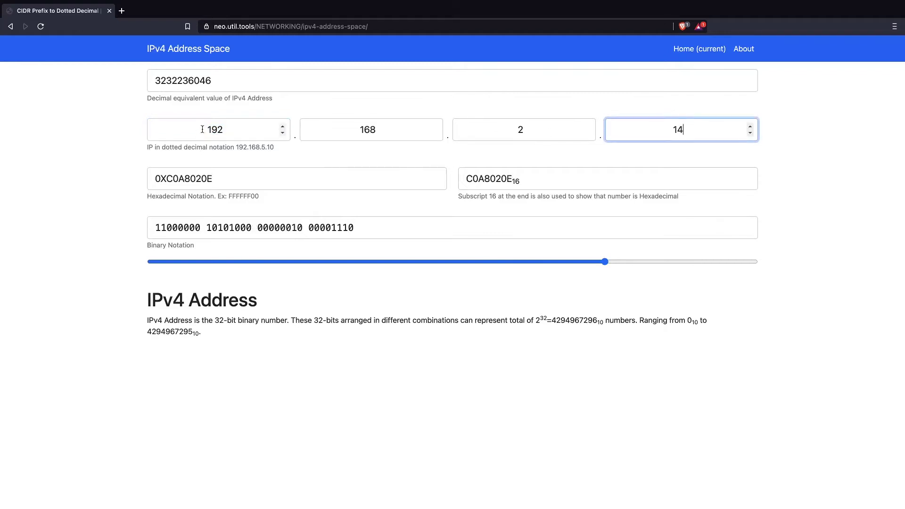
double_click(385, 128)
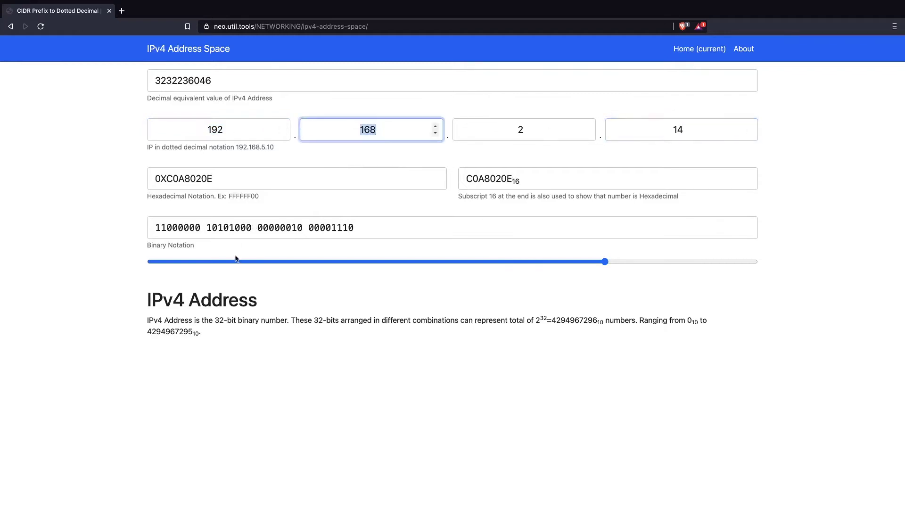
click(209, 228)
drag(209, 227, 217, 226)
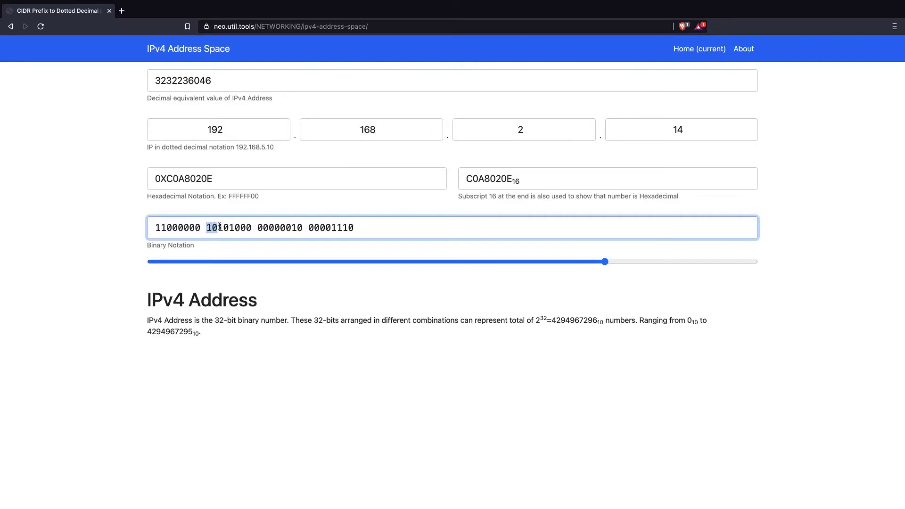
drag(220, 227, 234, 227)
double_click(352, 129)
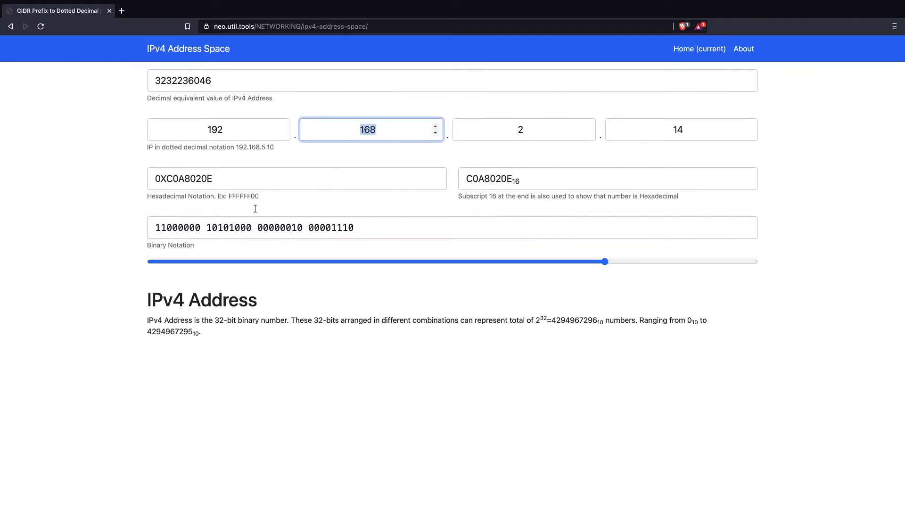
double_click(229, 223)
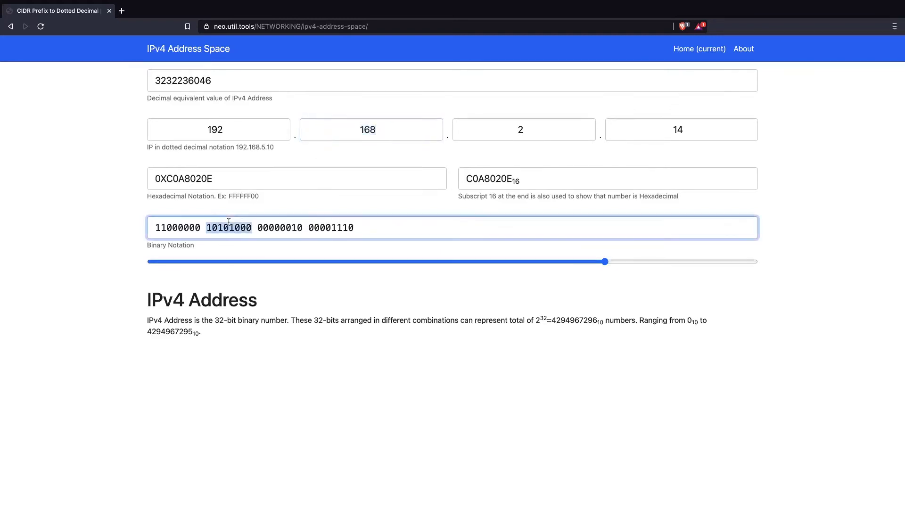
double_click(189, 88)
right_click(189, 85)
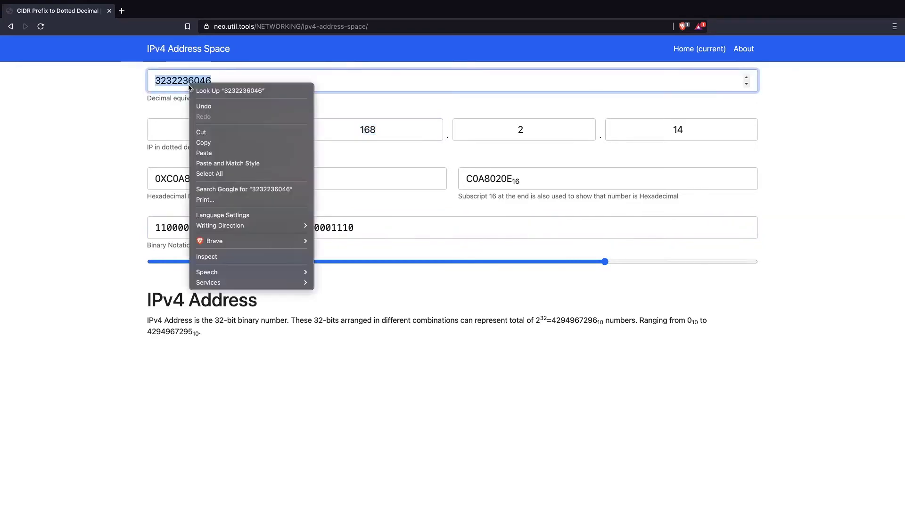
click(217, 142)
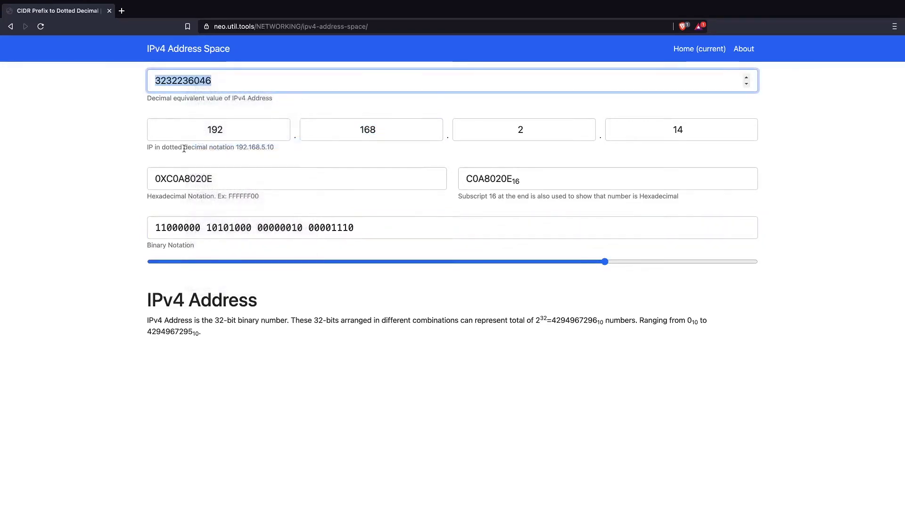
click(210, 85)
double_click(208, 84)
click(134, 96)
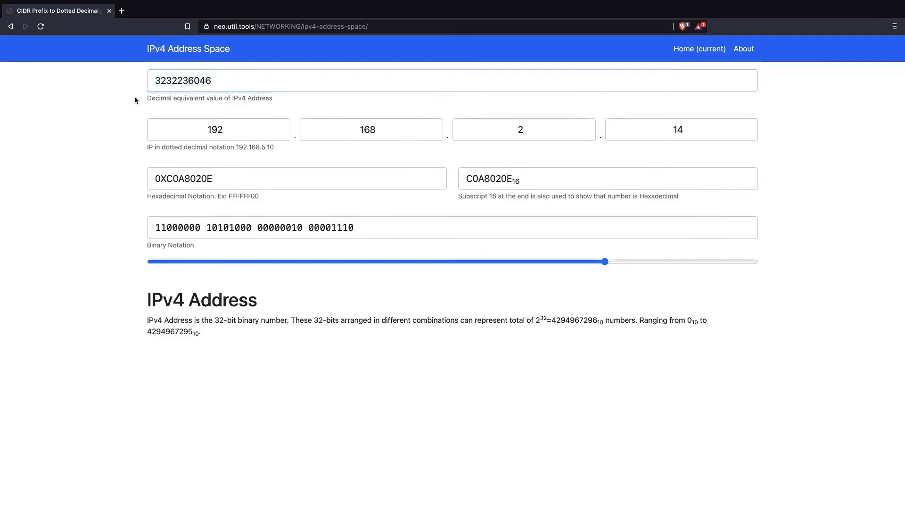
double_click(214, 73)
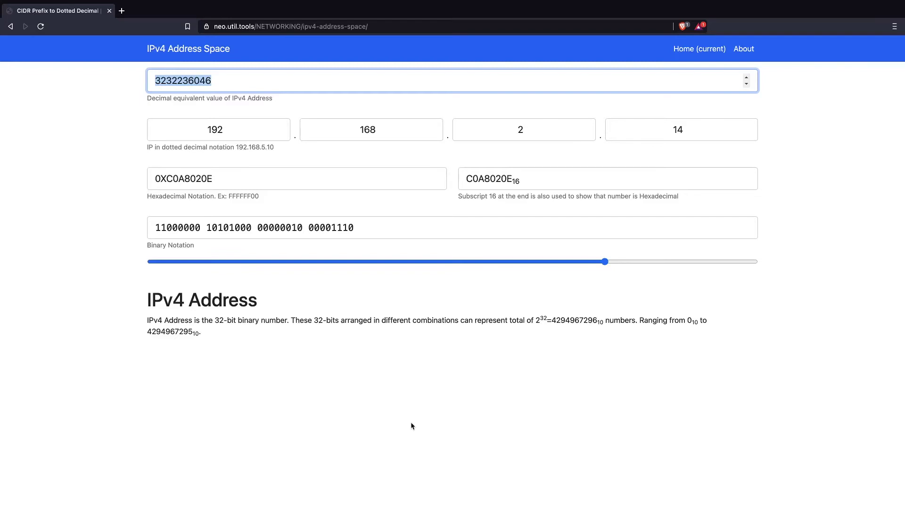
key(Right)
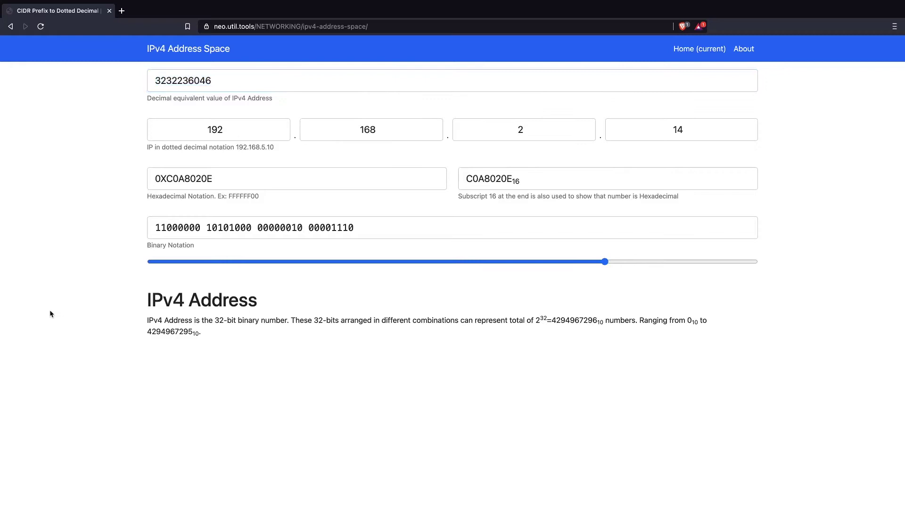
drag(263, 81, 151, 81)
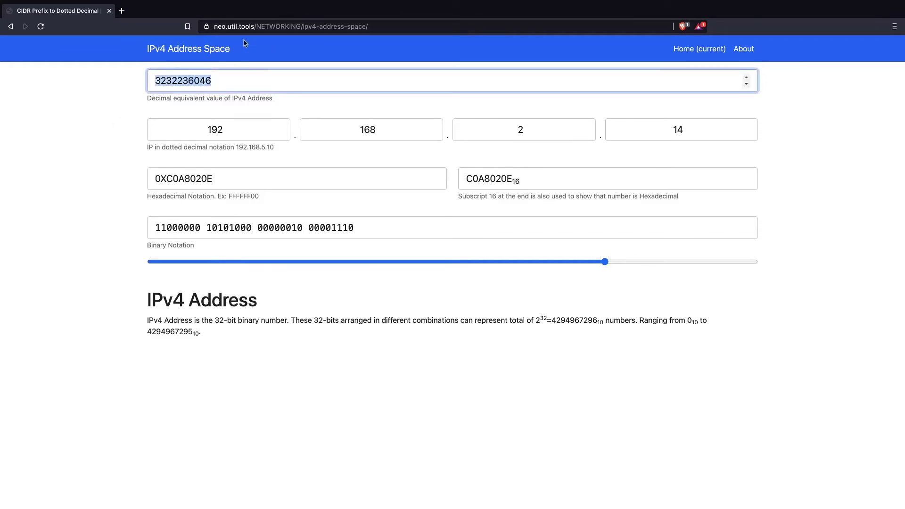
right_click(214, 75)
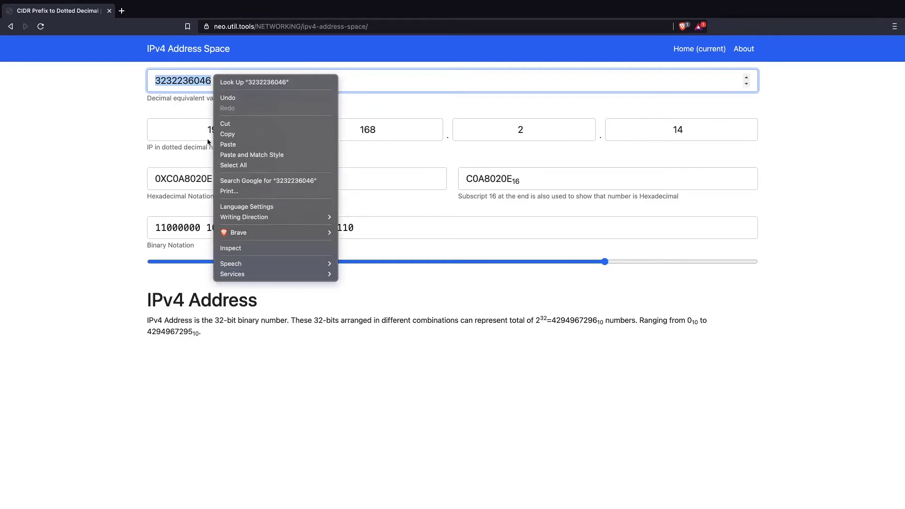
Copy the selected number, then show and dismiss Launchpad's list of apps.
click(229, 134)
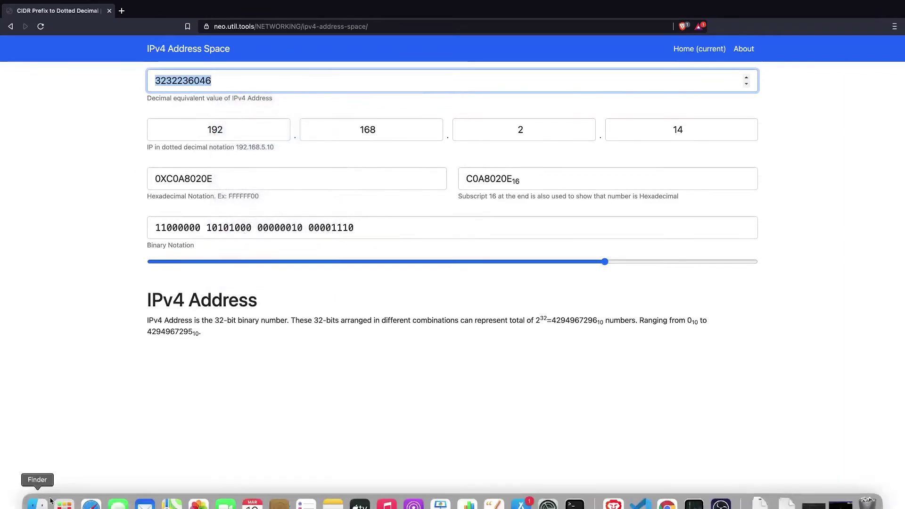
click(64, 490)
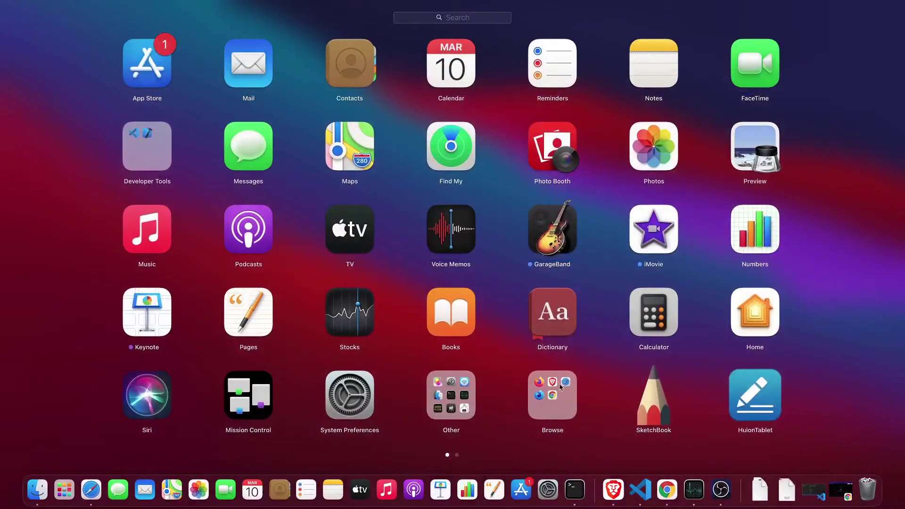
key(Escape)
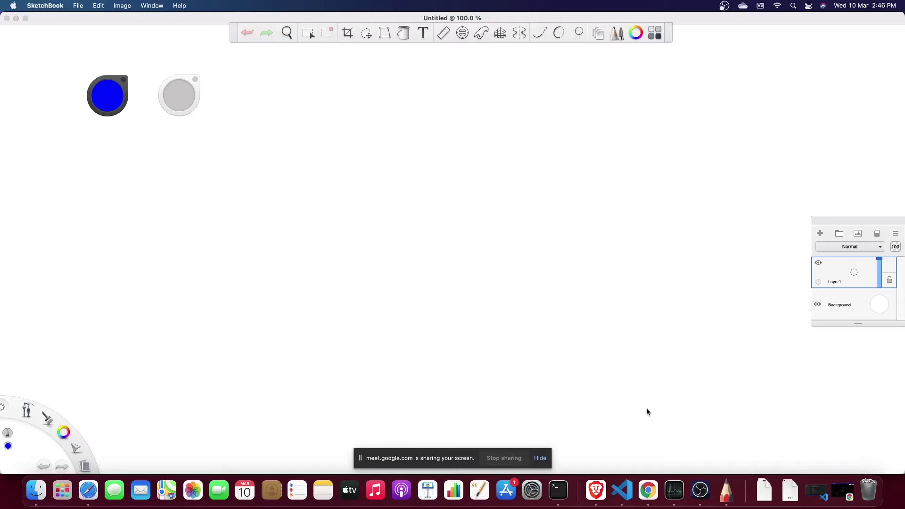
click(596, 491)
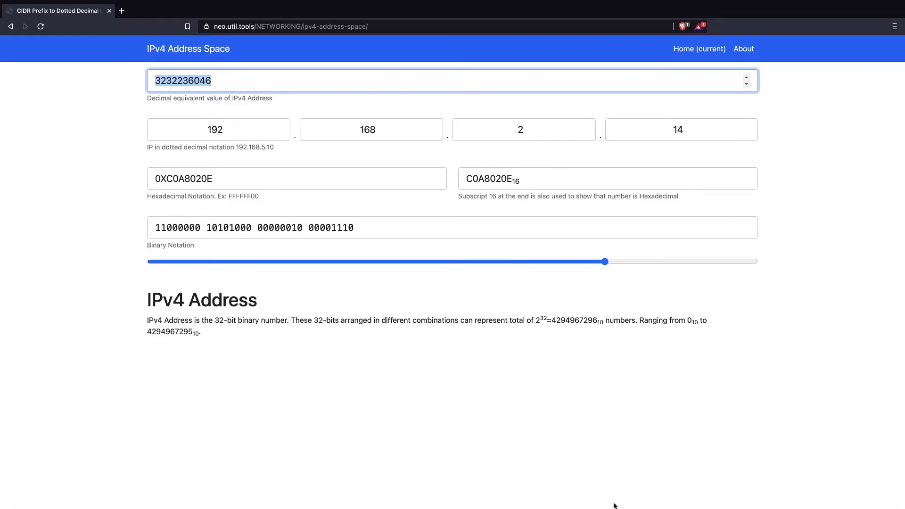
mouse_move(480, 506)
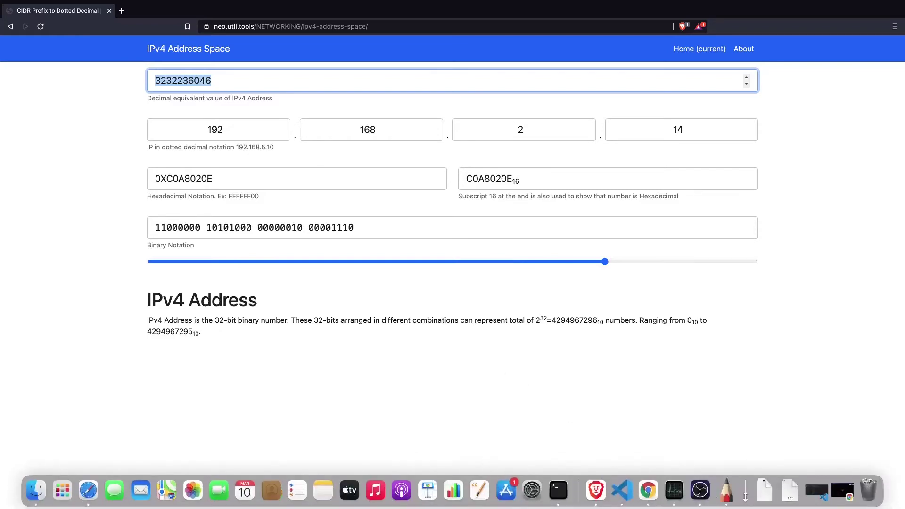
click(730, 498)
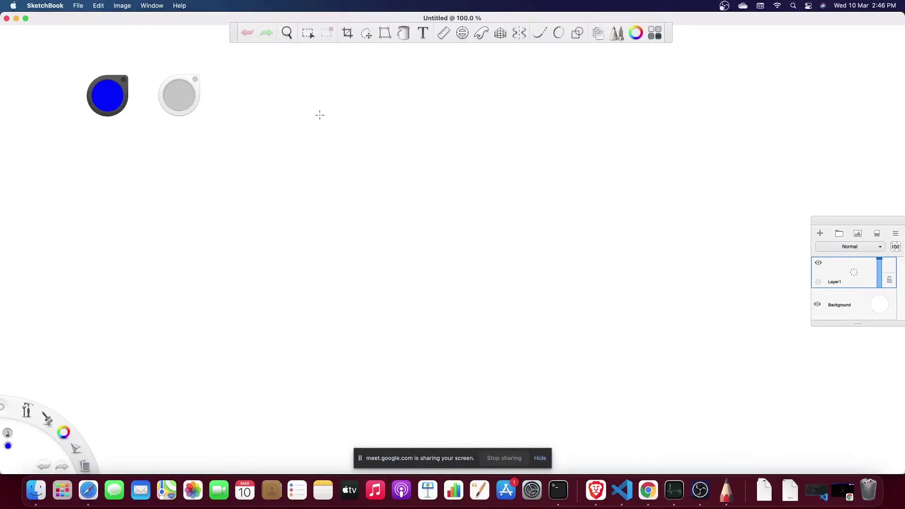
mouse_move(315, 126)
mouse_down()
mouse_move(327, 136)
mouse_move(320, 141)
mouse_up()
mouse_move(330, 121)
mouse_down()
mouse_move(349, 128)
mouse_move(358, 105)
mouse_move(357, 115)
mouse_move(376, 111)
mouse_up()
drag(374, 92, 392, 106)
drag(393, 80, 400, 97)
mouse_move(420, 65)
mouse_down()
mouse_move(419, 85)
mouse_move(435, 69)
mouse_up()
drag(446, 61, 454, 75)
drag(464, 50, 467, 70)
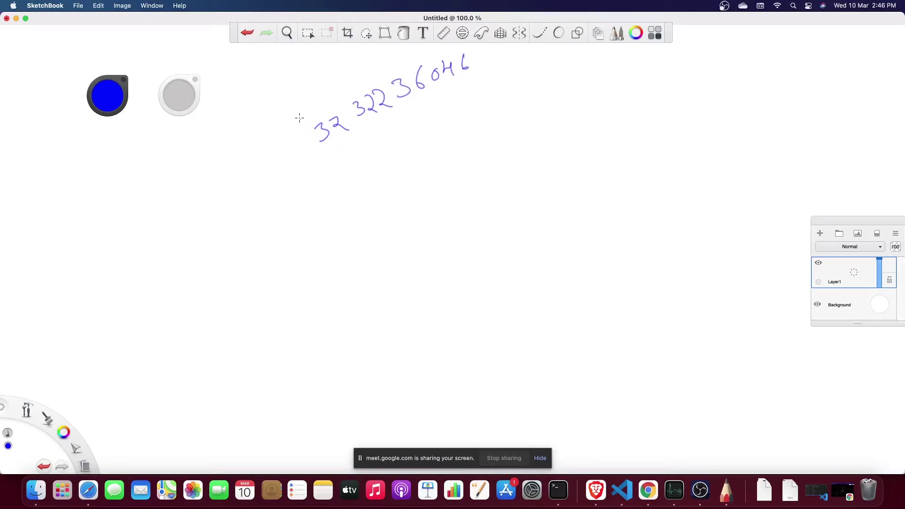
Draw a long-division bracket under the number, undo it with Cmd+Z, and redraw it.
drag(299, 118, 468, 56)
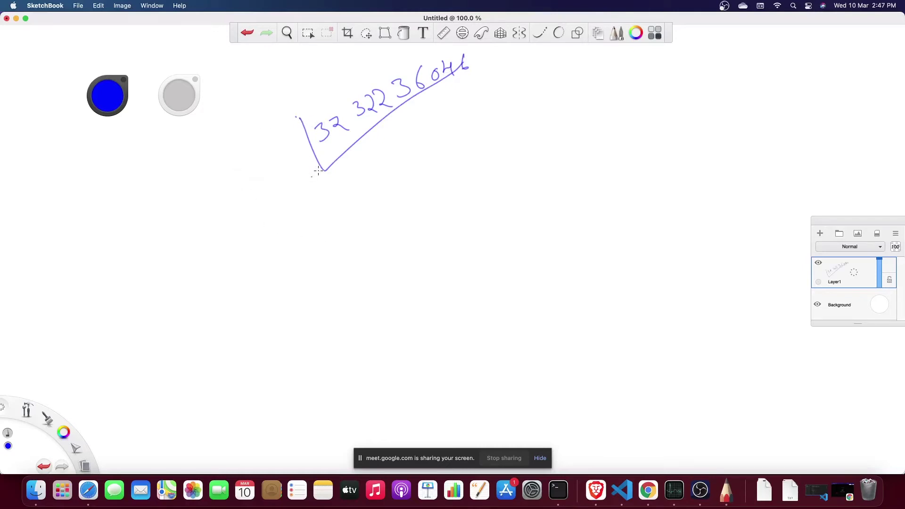
key(super+z)
key(super+z)
mouse_move(298, 110)
mouse_down()
mouse_move(465, 82)
mouse_move(496, 66)
mouse_up()
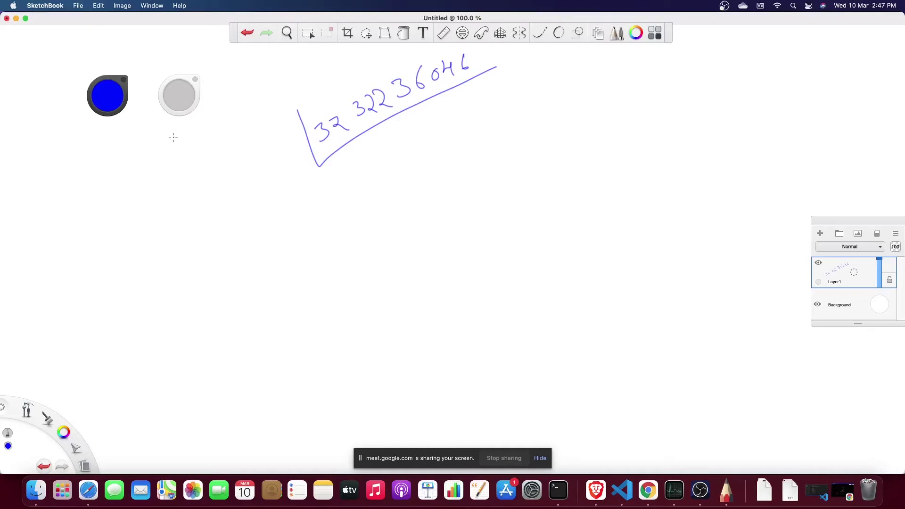
Jot a small 4 and side notes at the canvas left, then zoom out.
drag(119, 170, 121, 190)
mouse_move(149, 259)
mouse_down()
mouse_move(165, 279)
mouse_move(175, 263)
mouse_move(184, 282)
mouse_up()
key(space)
mouse_move(163, 297)
mouse_down()
mouse_move(138, 318)
mouse_move(157, 304)
mouse_up()
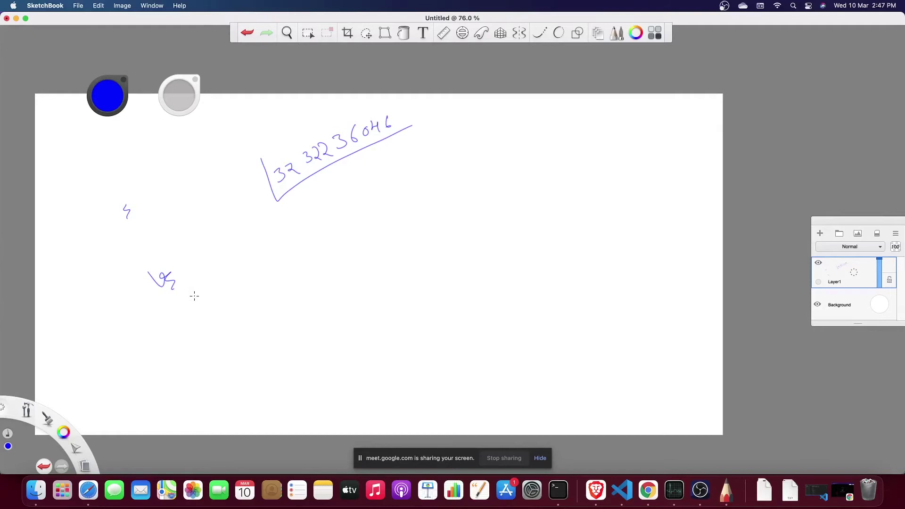
mouse_move(199, 292)
mouse_down()
mouse_move(202, 305)
mouse_move(214, 289)
mouse_move(217, 301)
mouse_up()
mouse_move(178, 298)
mouse_down()
mouse_move(195, 325)
mouse_move(246, 290)
mouse_up()
drag(169, 312, 190, 326)
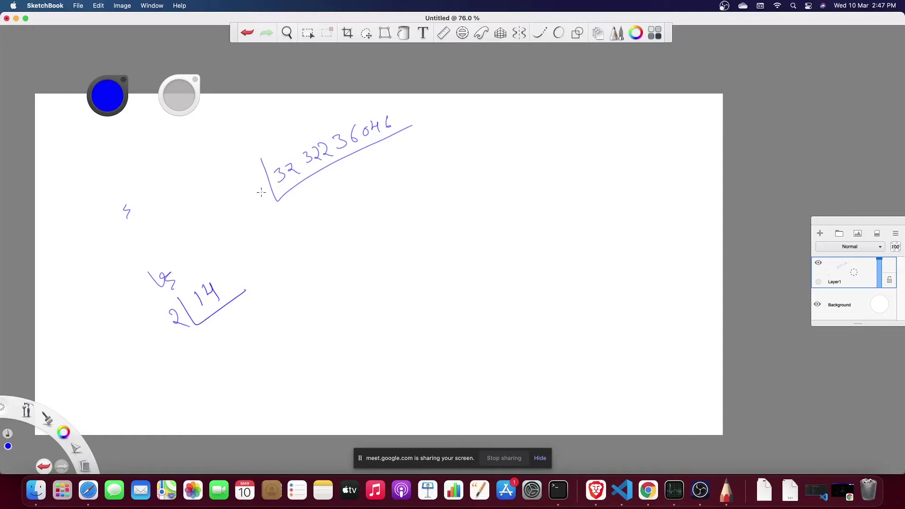
mouse_move(231, 193)
mouse_down()
mouse_move(243, 206)
mouse_move(241, 188)
mouse_move(239, 204)
mouse_up()
drag(240, 188, 249, 192)
List the binary place values 8 4 2 1 and mark the bits beneath them.
drag(62, 358, 68, 364)
mouse_move(64, 359)
mouse_down()
mouse_move(63, 370)
mouse_move(67, 362)
mouse_up()
drag(70, 348, 80, 354)
drag(79, 336, 91, 342)
drag(88, 315, 100, 330)
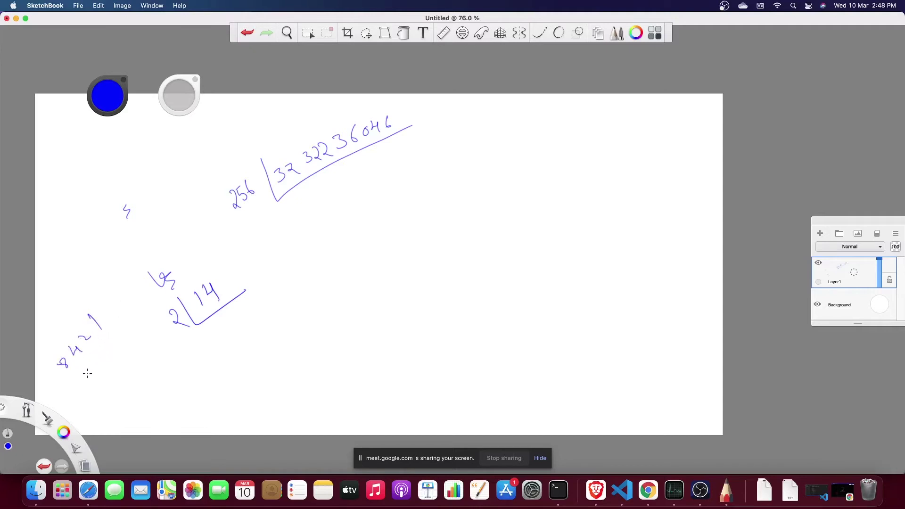
drag(90, 363, 97, 367)
drag(95, 345, 114, 333)
Divide 14 by 2 for quotient 7 remainder 0, then 7 by 2 for 3.
drag(217, 320, 230, 335)
drag(239, 265, 240, 263)
drag(208, 317, 253, 317)
mouse_move(188, 335)
mouse_down()
mouse_move(240, 344)
mouse_move(235, 351)
mouse_up()
drag(238, 310, 256, 305)
Note the remainders, divide 3 by 2, and read them upward as binary 1110.
drag(214, 345, 259, 345)
mouse_move(207, 363)
mouse_down()
mouse_move(214, 375)
mouse_move(227, 372)
mouse_up()
drag(256, 366, 258, 376)
drag(256, 323, 278, 335)
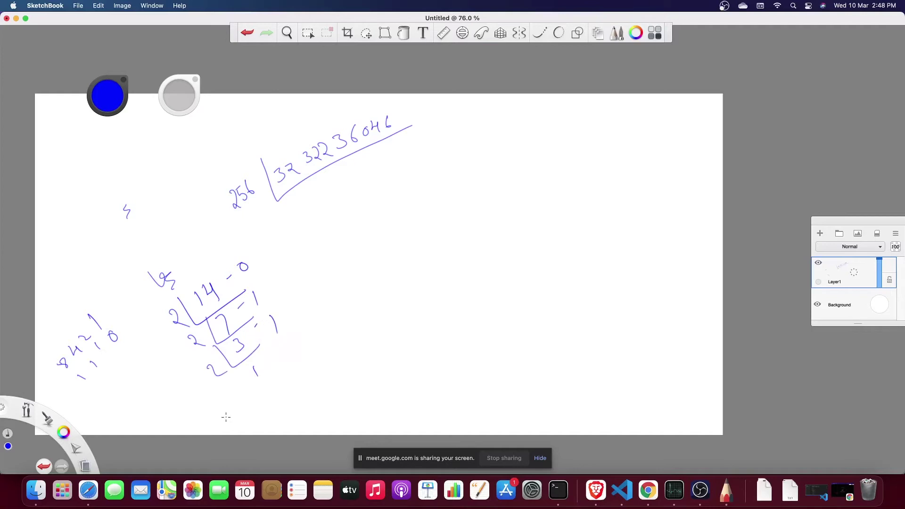
mouse_move(267, 377)
mouse_down()
mouse_move(291, 326)
mouse_move(285, 331)
mouse_up()
drag(151, 411, 143, 421)
mouse_move(163, 402)
mouse_down()
mouse_move(158, 415)
mouse_move(168, 409)
mouse_up()
Finish the 1110 stroke, then erase all the lower-left 14-to-binary working with the Eraser.
mouse_move(181, 389)
mouse_down()
mouse_move(176, 396)
mouse_move(182, 390)
mouse_up()
click(48, 419)
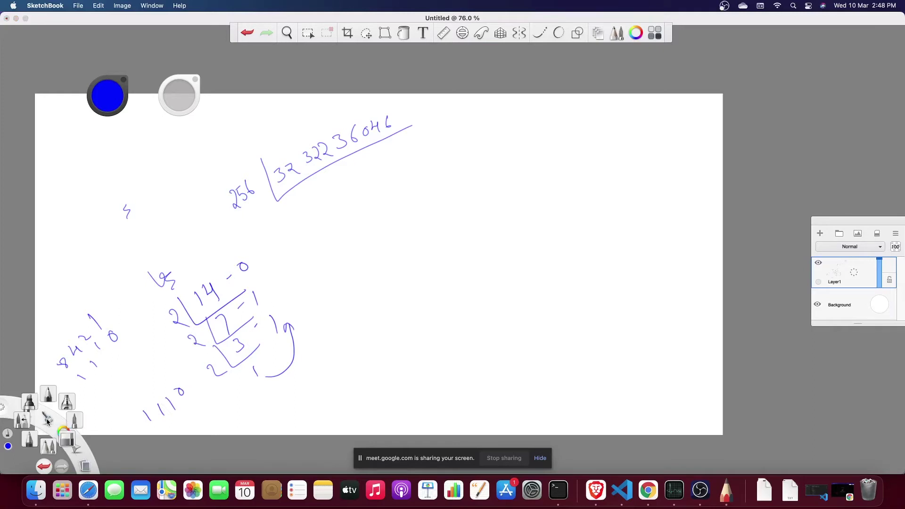
click(60, 426)
drag(179, 293, 230, 333)
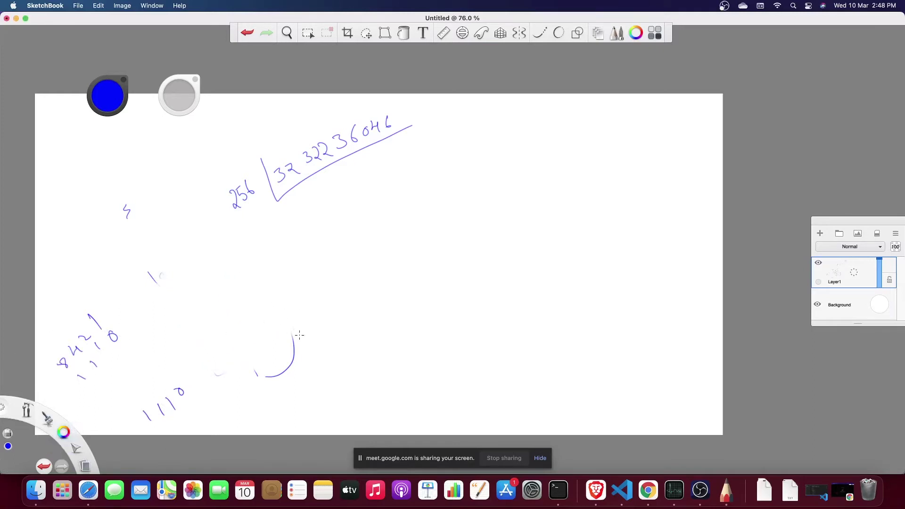
drag(299, 335, 279, 350)
drag(55, 406, 113, 336)
Reselect the Ballpoint Pen and switch to the Terminal Python session.
click(48, 418)
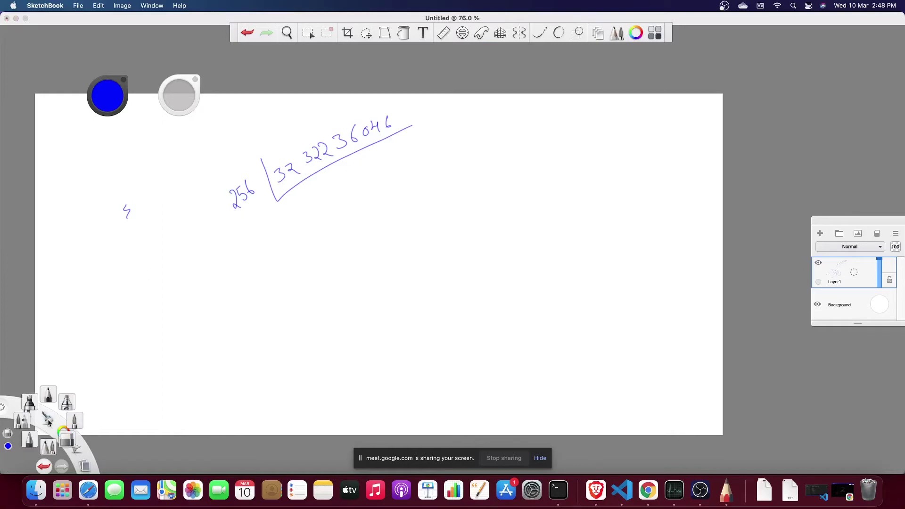
click(29, 438)
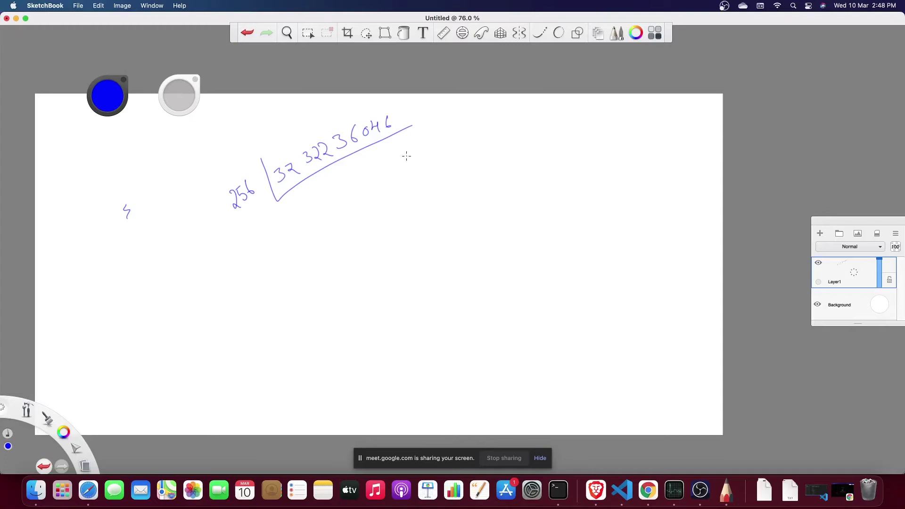
click(559, 490)
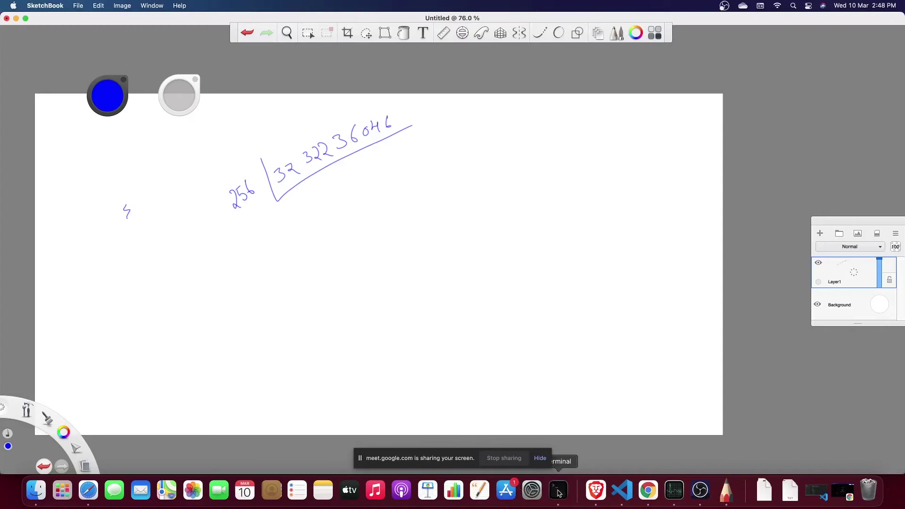
Discard the recalled bin command and add blank prompts for spacing.
click(477, 402)
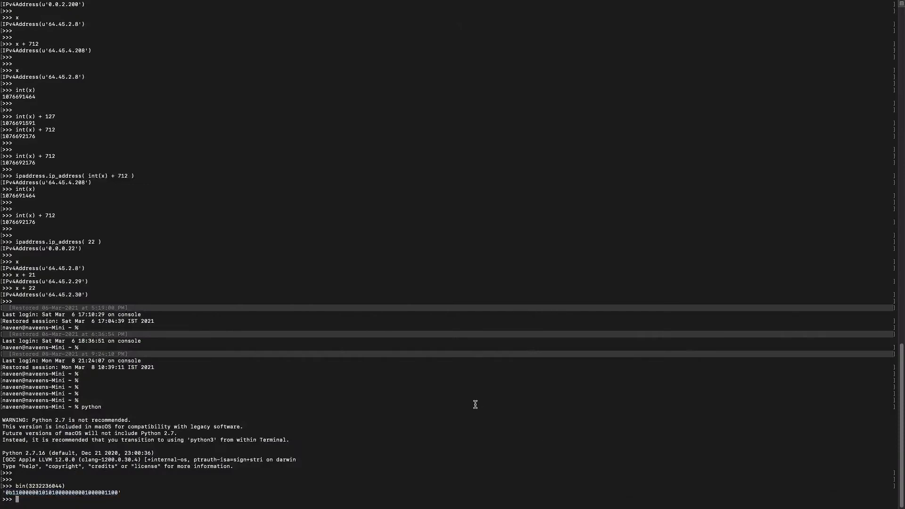
key(Return)
key(Return)
key(Up)
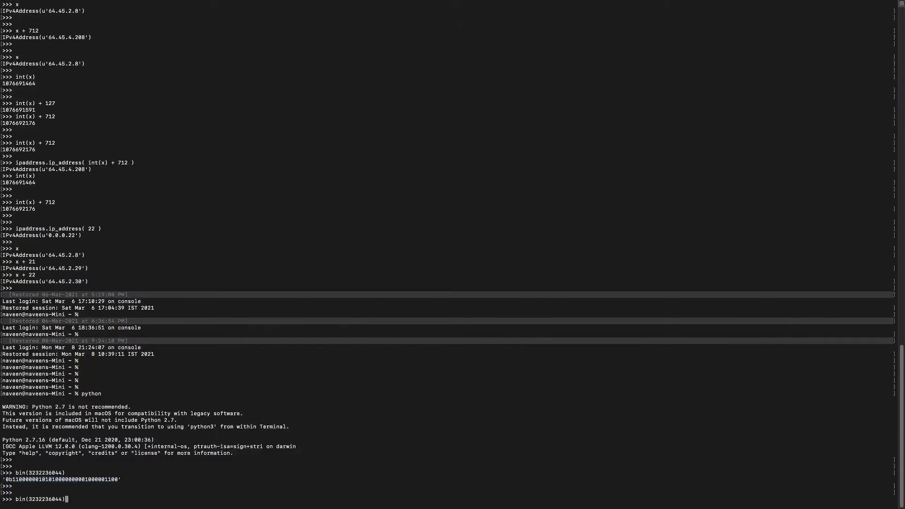
key(Left)
key(Left)
key(Left)
key(ctrl+u)
key(Return)
key(Return)
key(Return)
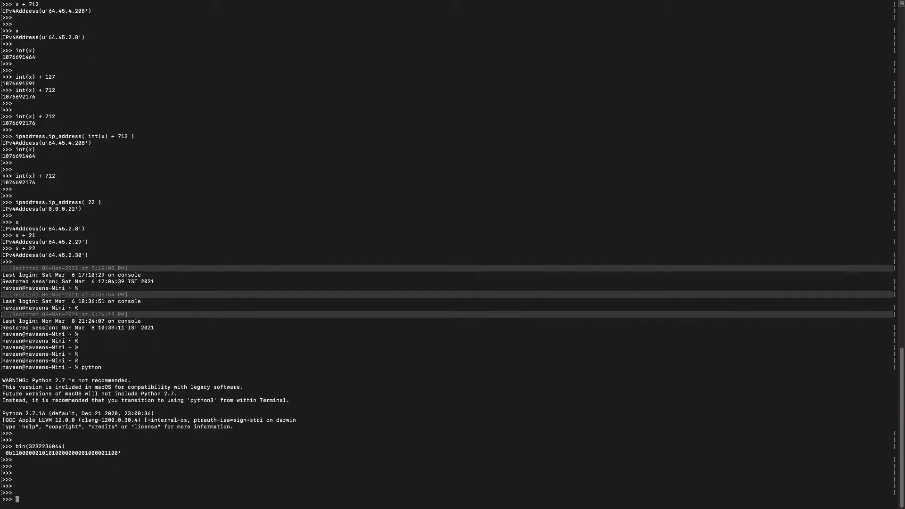
Import the ipaddress module in Python.
text(import ip)
text(add)
key(BackSpace)
key(BackSpace)
key(BackSpace)
text(impor)
text(t ipa)
text(ddress)
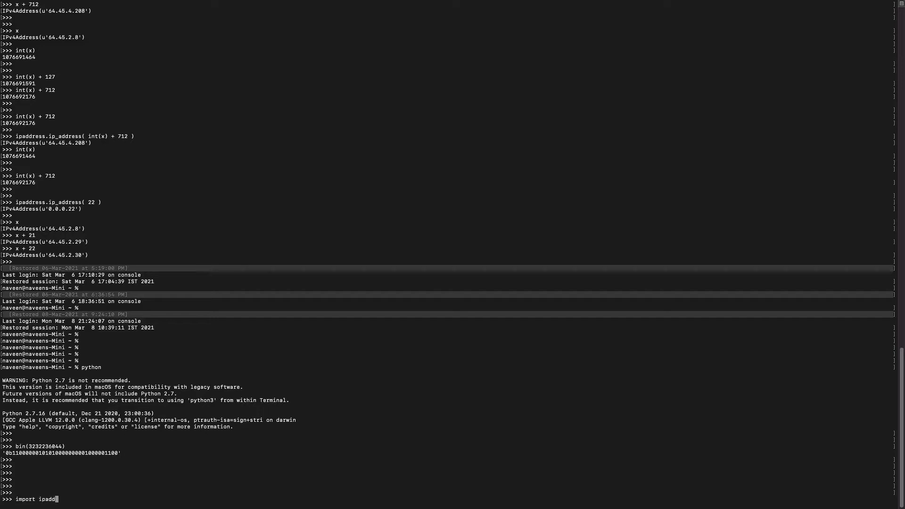
key(Return)
Run x = ipaddress.ip_address('192.168.2.14'), which raises AddressValueError.
text(x)
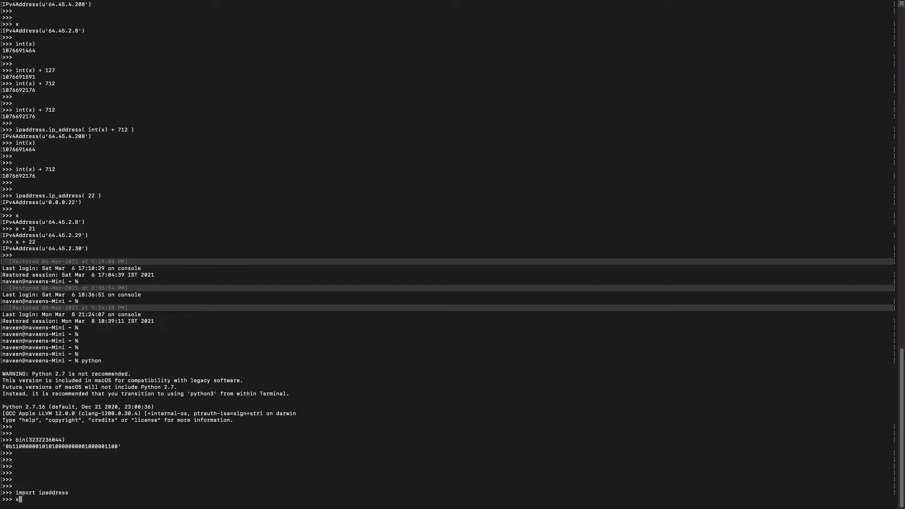
text( = ipaddress.)
text(ip_address()
text(')
text(192.68.)
key(BackSpace)
key(BackSpace)
key(BackSpace)
text(168)
text(.)
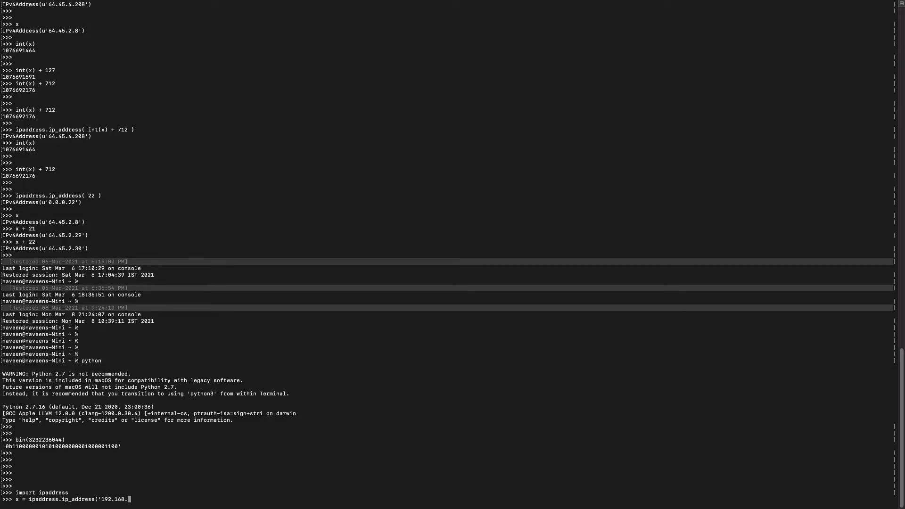
text(2.14'))
key(Return)
key(Return)
key(Return)
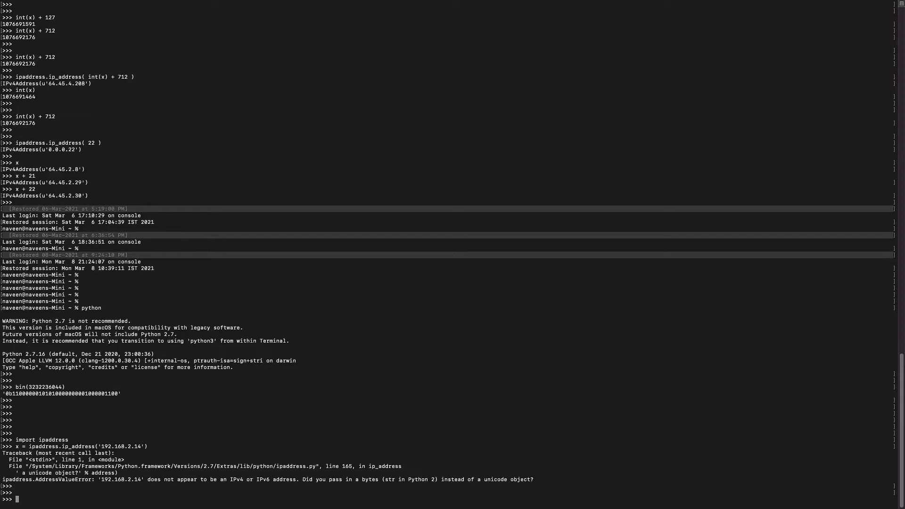
Retry the command with a bytes string b'192.168.2.14', which also fails.
key(Up)
key(Left)
key(Left)
key(Left)
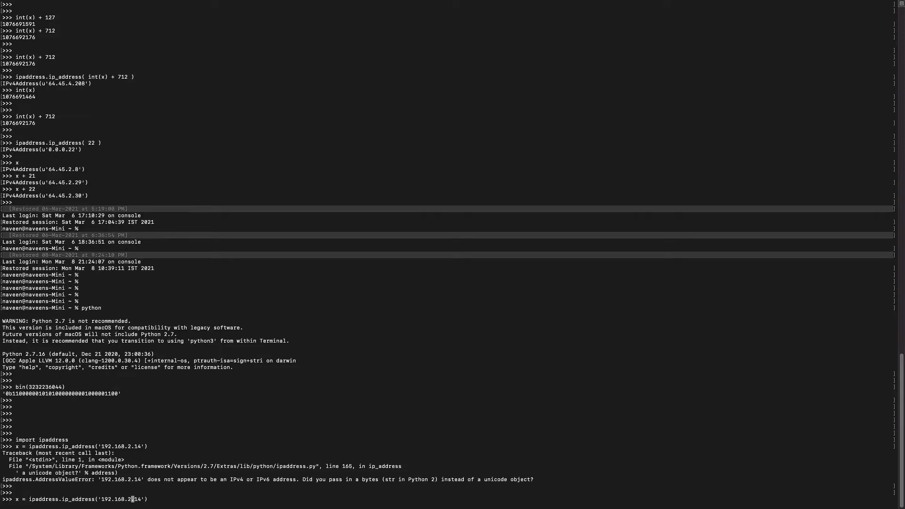
key(Left)
key(Left)
key(Left)
key(Left)
key(Left)
key(Left)
text(b)
key(Return)
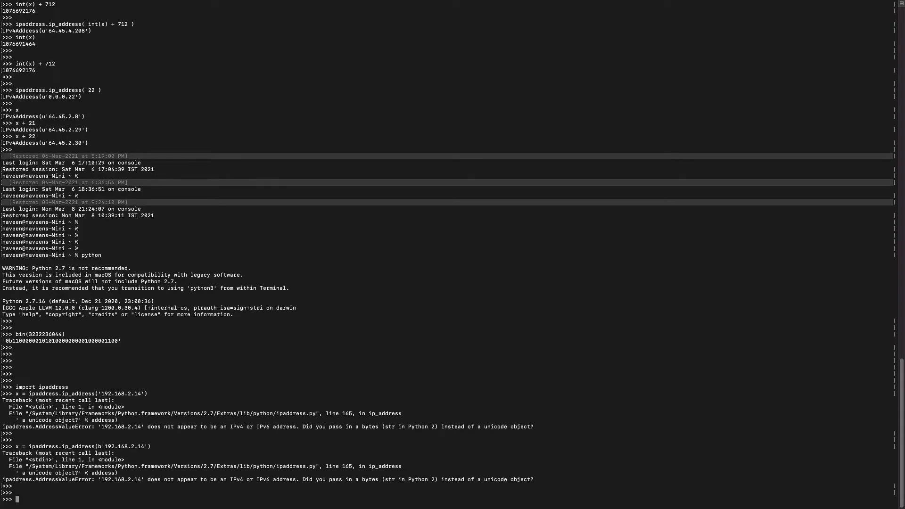
Retry with the unicode string u'192.168.2.14', which creates the address object.
key(Up)
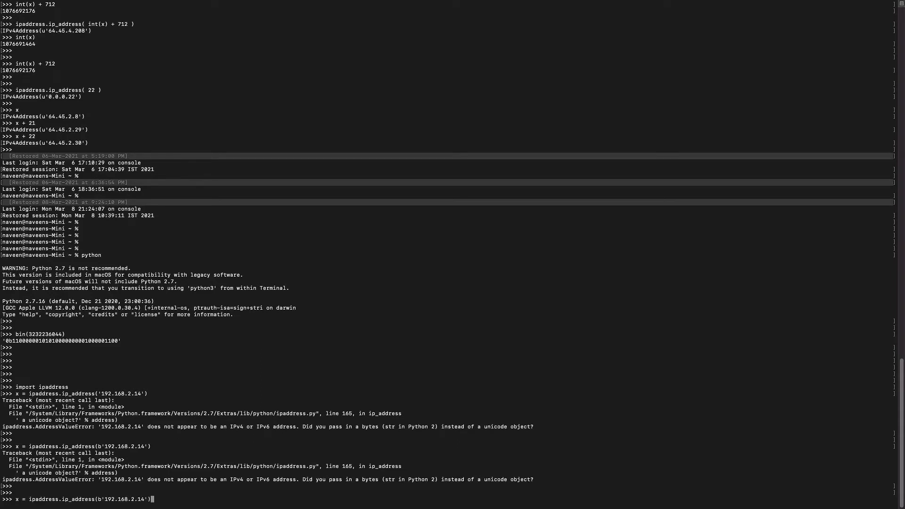
key(Left)
key(Left)
key(Left)
key(Left)
key(Left)
key(Left)
key(BackSpace)
text(u)
key(Return)
key(Return)
key(Return)
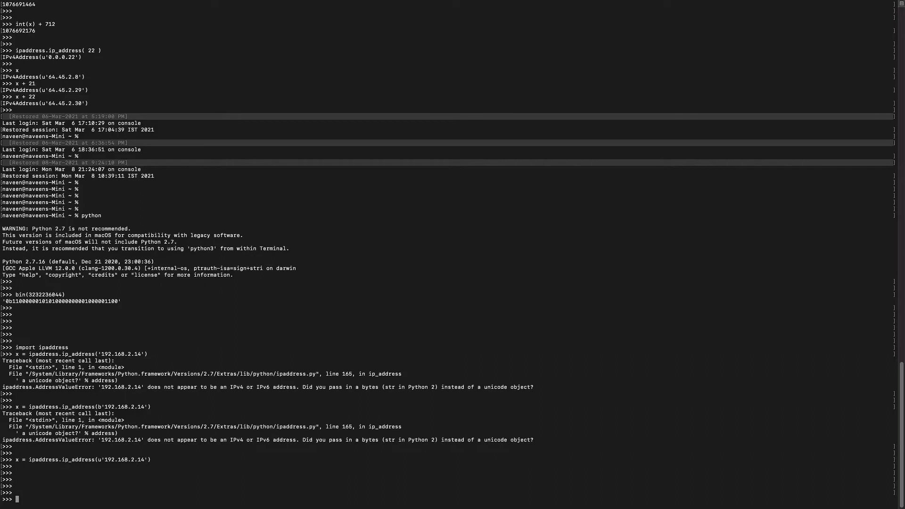
text(x)
key(Return)
key(Return)
key(Return)
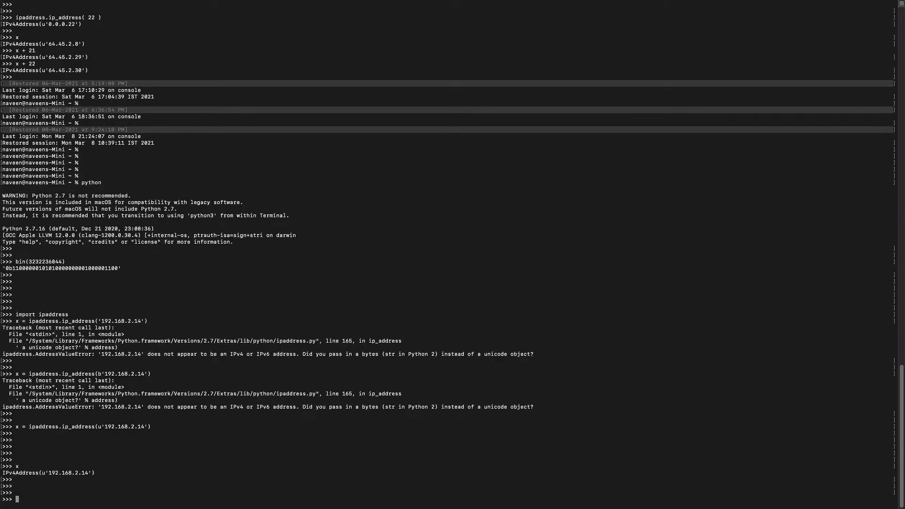
text(int(x))
key(Return)
key(Return)
key(Return)
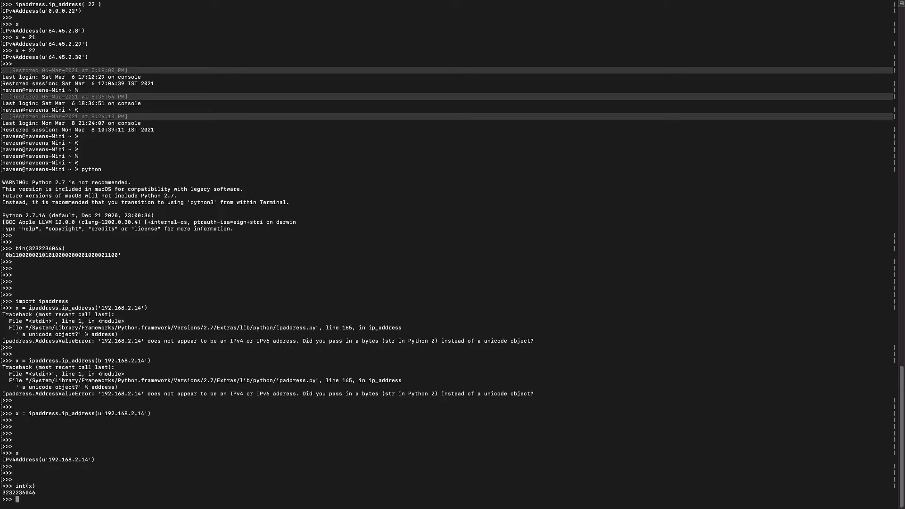
Store the integer as dip = int(x) and display dip.
key(Up)
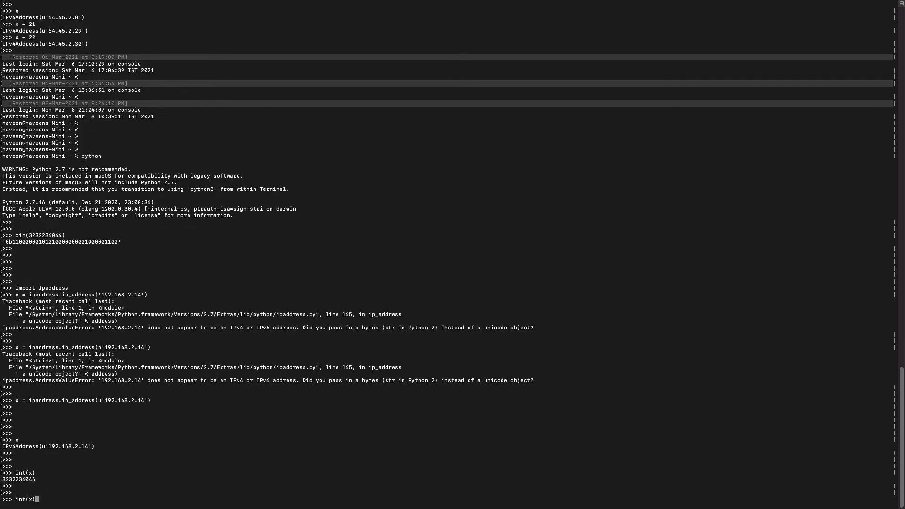
key(Left)
key(Left)
key(Left)
key(Left)
text(dip =)
key(Return)
text(dip)
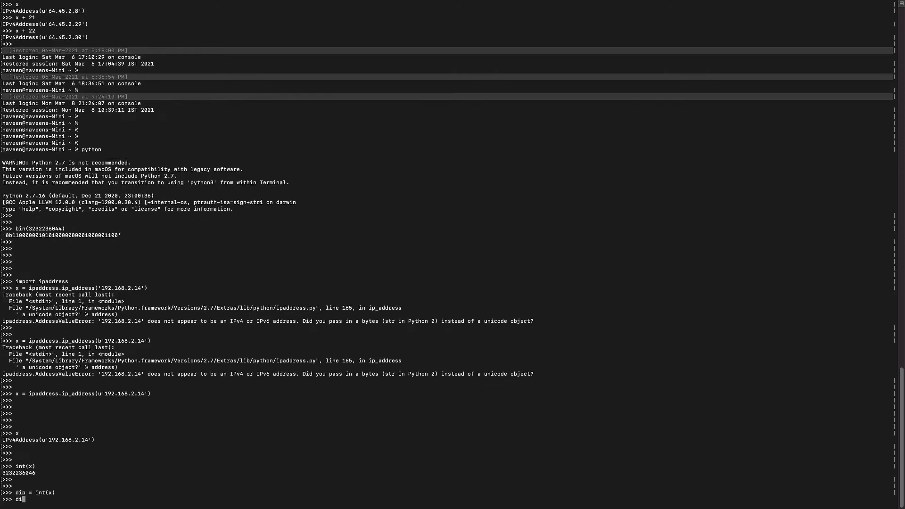
key(Return)
key(Return)
key(Return)
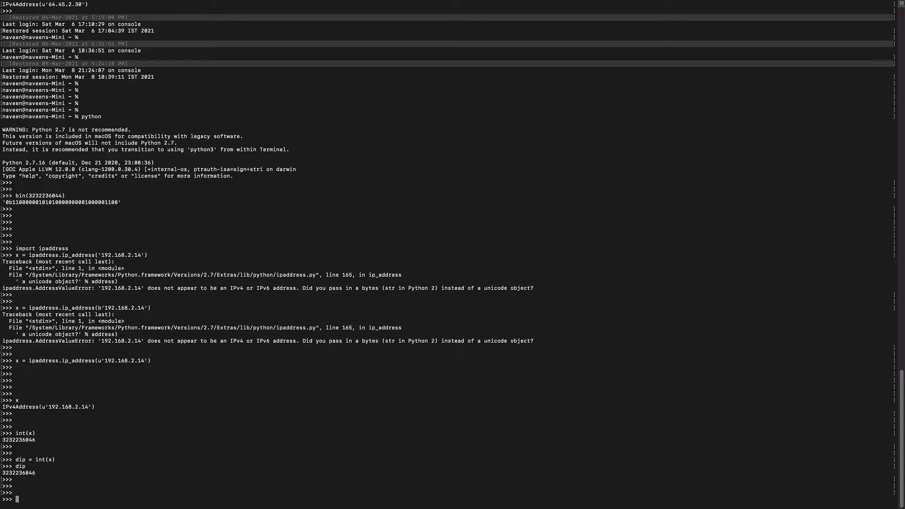
Evaluate dip/256, giving 12625922, and dip%256, giving 14.
text(dip/)
text(256)
key(Return)
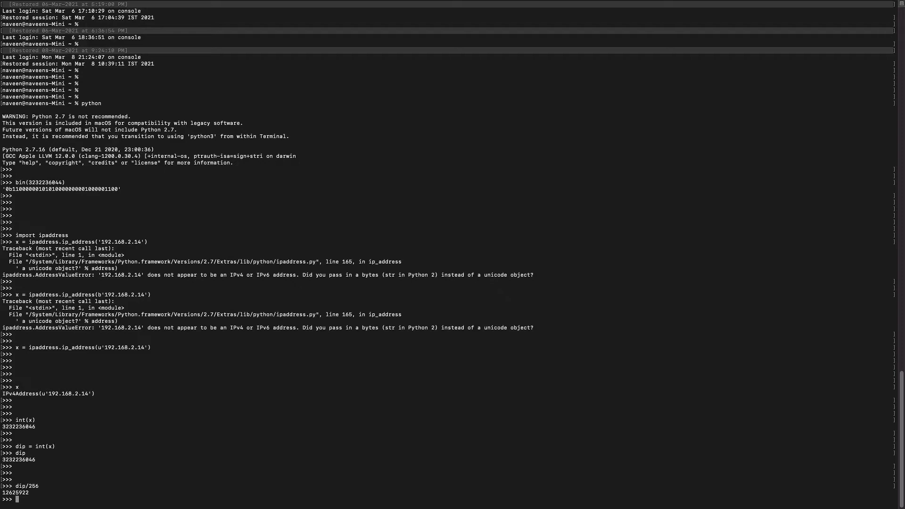
key(Up)
key(Left)
key(Left)
key(Left)
key(Right)
key(BackSpace)
text(%)
key(Return)
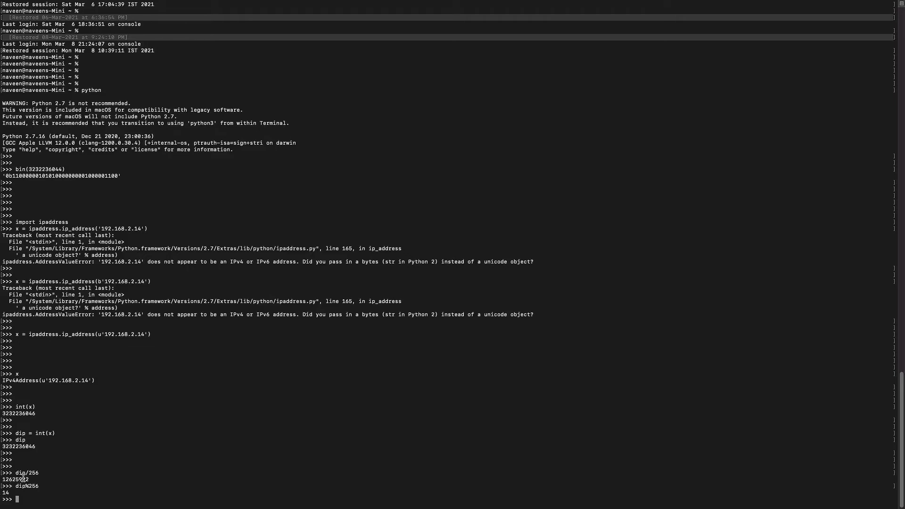
Highlight the 12625922 result in the Python output, then bring SketchBook back to the front.
double_click(22, 479)
triple_click(17, 481)
click(17, 480)
double_click(18, 481)
click(8, 490)
mouse_move(426, 500)
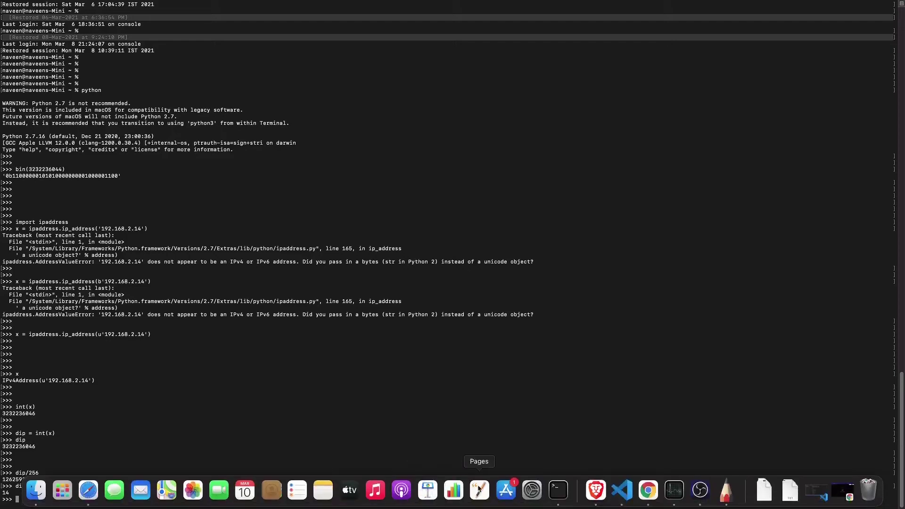
click(736, 495)
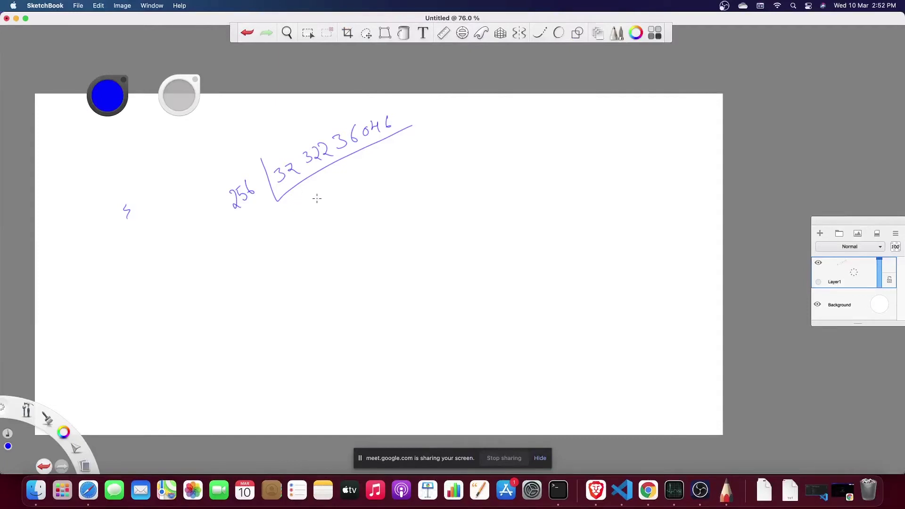
Write quotient 12625922 and remainder 14, draw the next bracket, then recall dip%256 in Terminal.
mouse_move(318, 198)
mouse_down()
mouse_move(330, 208)
mouse_move(363, 164)
mouse_move(404, 140)
mouse_move(421, 108)
mouse_move(443, 114)
mouse_move(426, 116)
mouse_up()
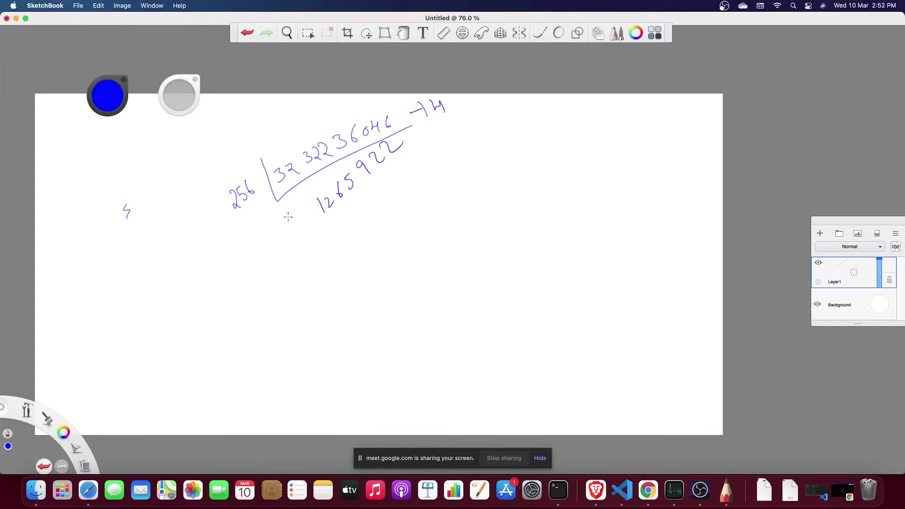
mouse_move(282, 197)
mouse_down()
mouse_move(292, 213)
mouse_move(437, 164)
mouse_up()
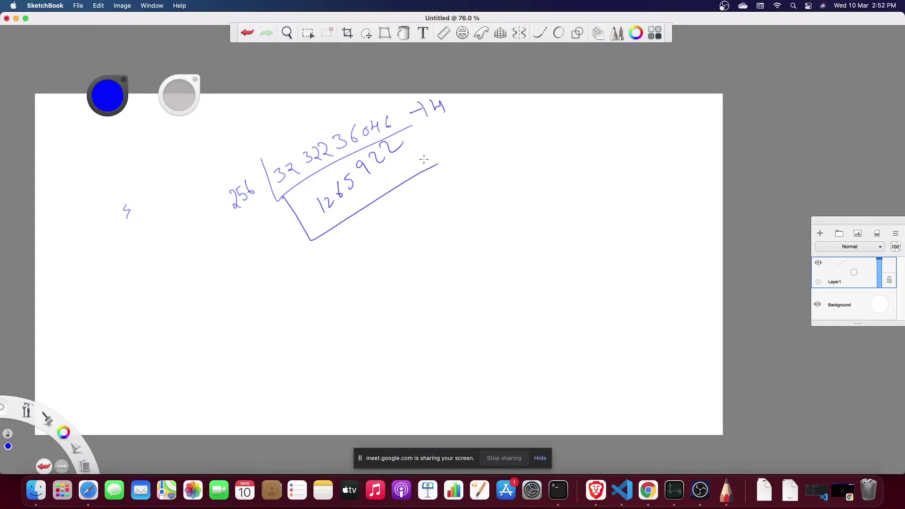
click(559, 490)
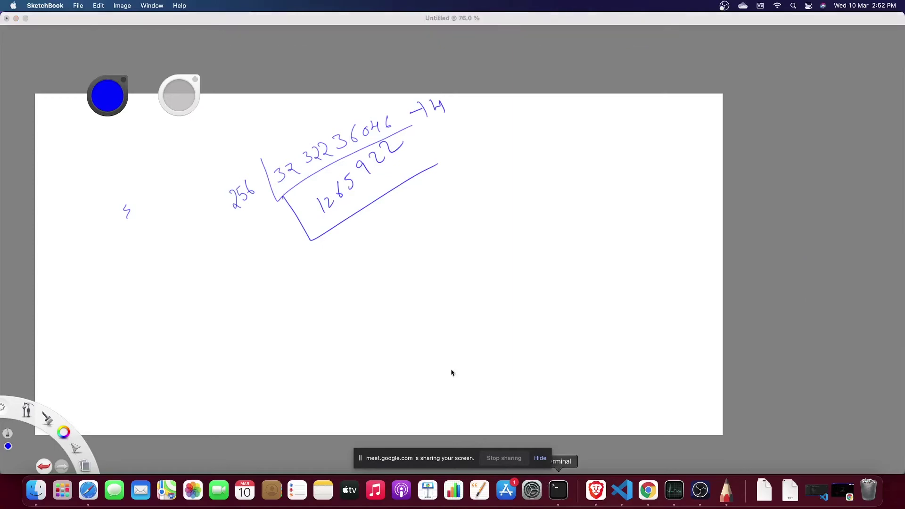
key(Up)
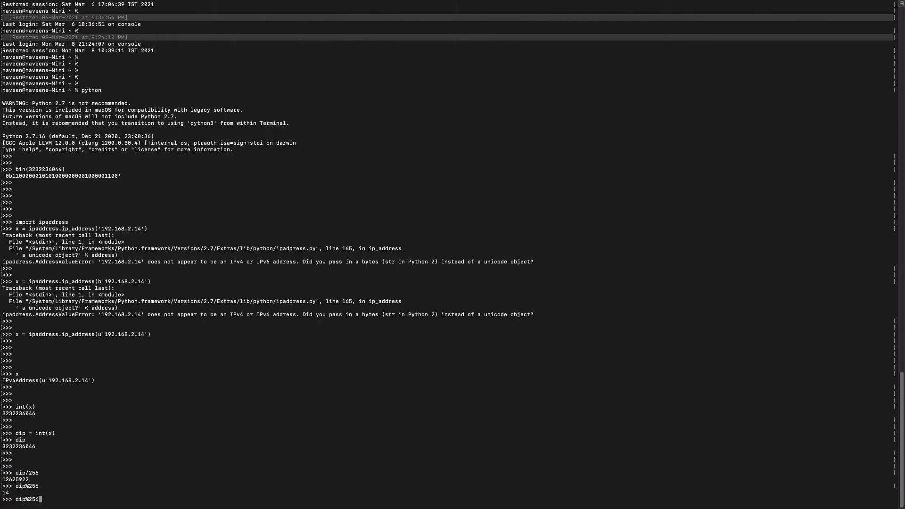
Edit the recalled line into (dip/256)/256 and run it, getting 49320.
text())
key(Left)
key(Left)
key(Left)
text())
key(BackSpace)
text(()
key(Right)
key(Right)
key(Right)
key(Right)
key(Right)
key(Right)
text(/256)
key(Return)
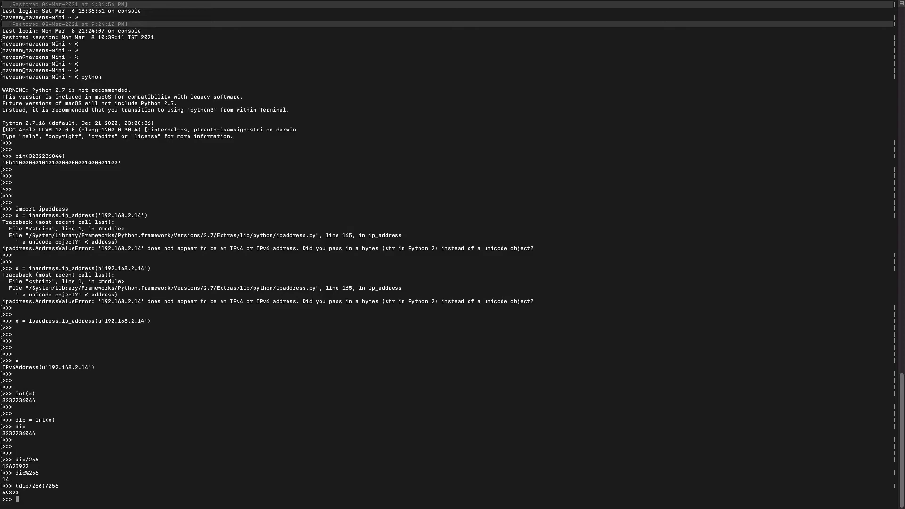
Run (dip/256)%256 for remainder 2, then bring up the IPv4 Address Space page in Brave.
key(Up)
key(Left)
key(Left)
key(Left)
key(Delete)
text(%)
key(Return)
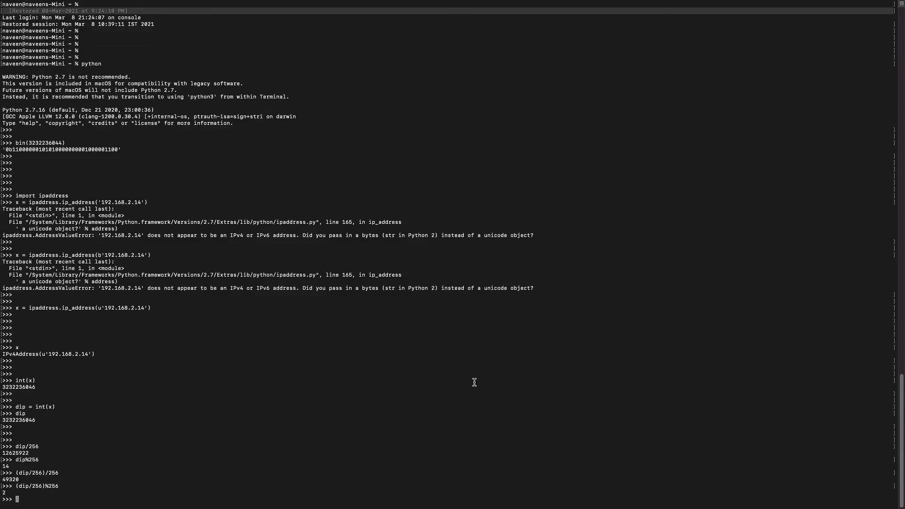
mouse_move(604, 502)
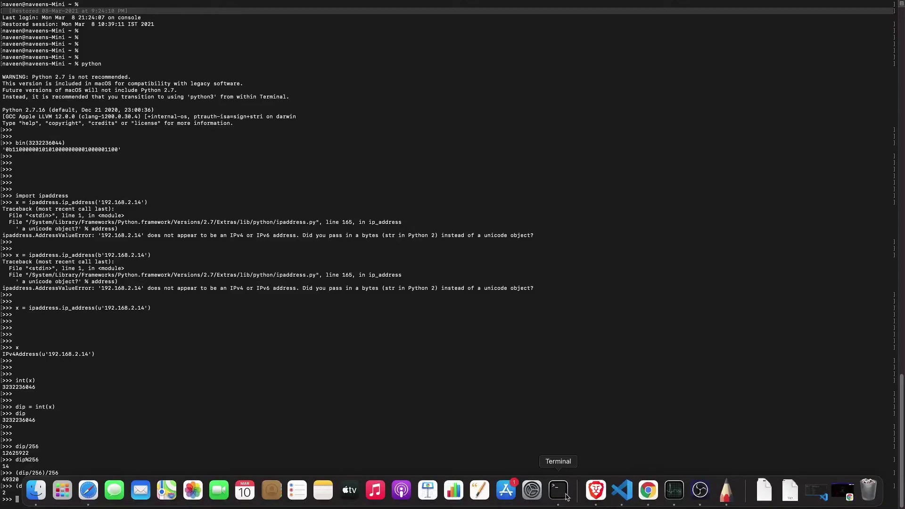
click(595, 490)
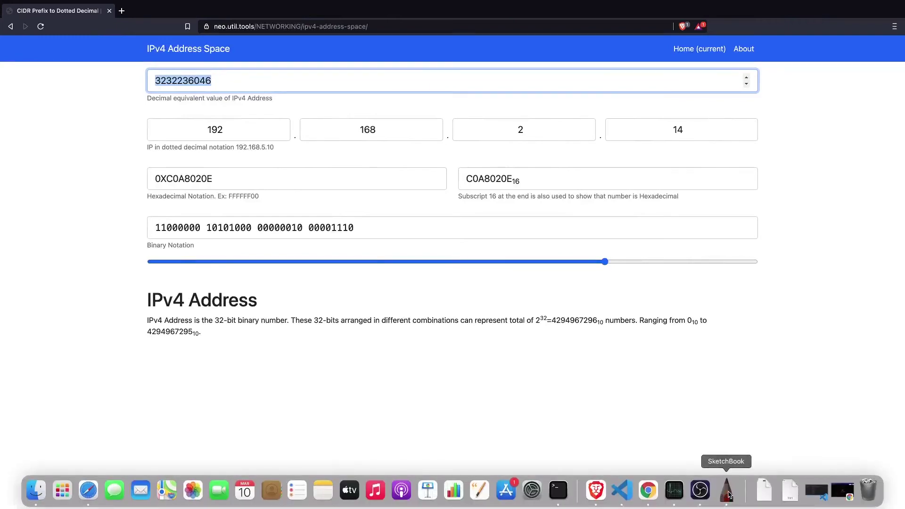
Write the divisor 256, quotient 49320 and remainder 2 after a dash.
click(726, 490)
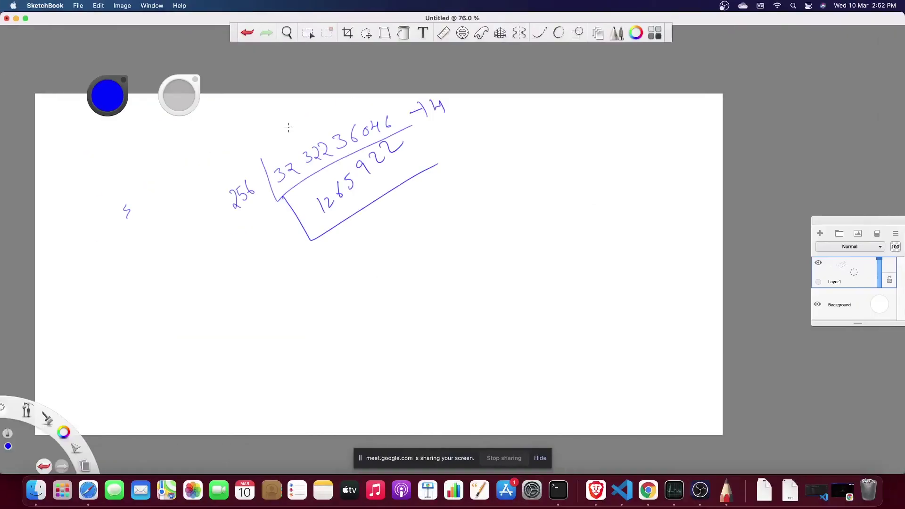
drag(256, 244, 273, 258)
mouse_move(271, 227)
mouse_down()
mouse_move(269, 238)
mouse_move(277, 236)
mouse_up()
drag(284, 220, 278, 238)
mouse_move(356, 225)
mouse_down()
mouse_move(351, 238)
mouse_move(370, 233)
mouse_up()
mouse_move(369, 229)
mouse_down()
mouse_move(372, 251)
mouse_move(392, 215)
mouse_move(393, 229)
mouse_up()
mouse_move(397, 207)
mouse_down()
mouse_move(401, 220)
mouse_move(414, 211)
mouse_up()
drag(416, 195, 418, 195)
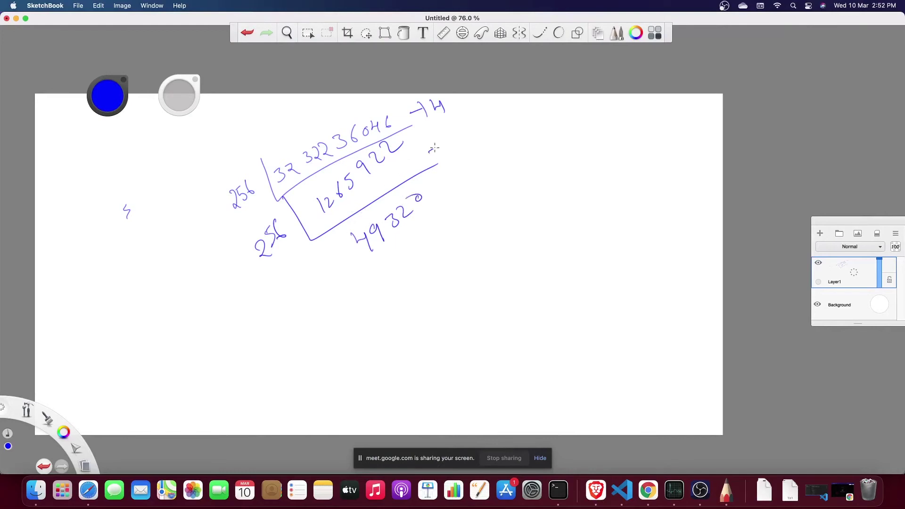
drag(433, 148, 441, 144)
drag(454, 129, 475, 126)
Draw a bracket under 49320 with divisor 256, and start the next remainder dash.
mouse_move(315, 231)
mouse_down()
mouse_move(372, 266)
mouse_move(488, 209)
mouse_up()
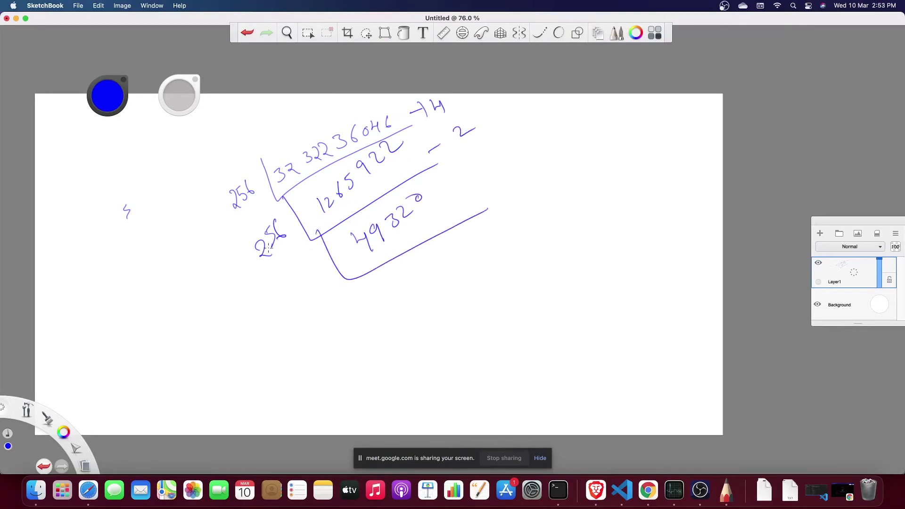
mouse_move(272, 283)
mouse_down()
mouse_move(294, 297)
mouse_move(296, 289)
mouse_up()
drag(306, 254, 315, 272)
drag(470, 197, 483, 188)
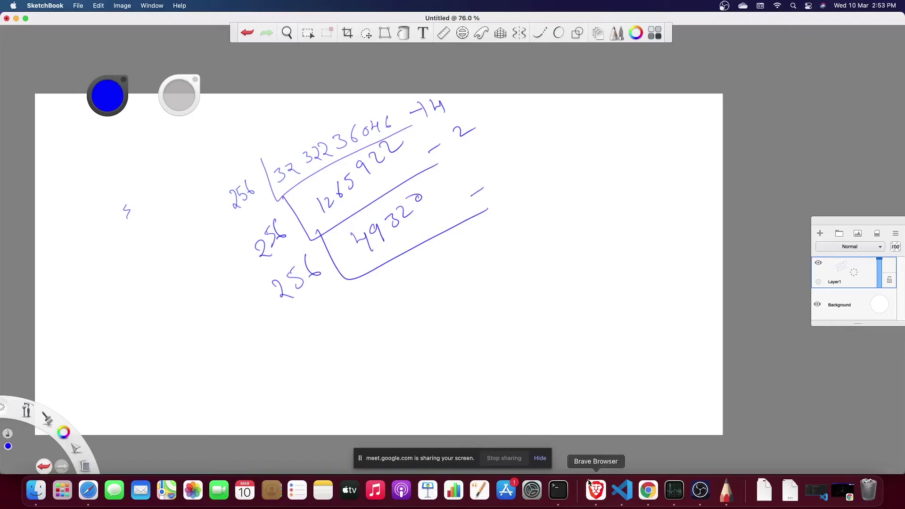
Edit the previous Python expression to ((dip/256)/256) and run it, getting 49320.
click(558, 490)
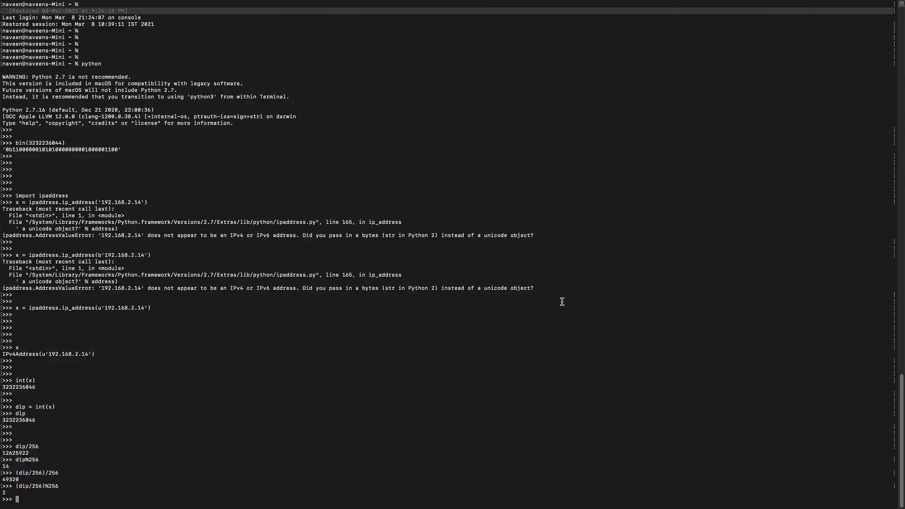
key(Up)
key(Left)
key(Left)
key(Left)
key(BackSpace)
text(/)
key(Right)
key(Right)
key(Right)
text())
key(Left)
key(Left)
key(Left)
text(()
key(Return)
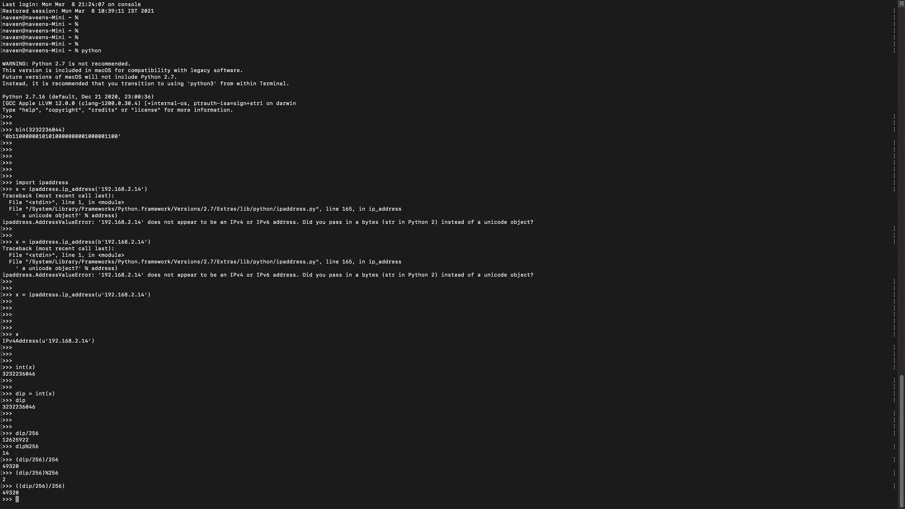
Run ((dip/256)/256)/256 for 192, then ((dip/256)/256)%256 for remainder 168.
key(Up)
text(/256)
key(Return)
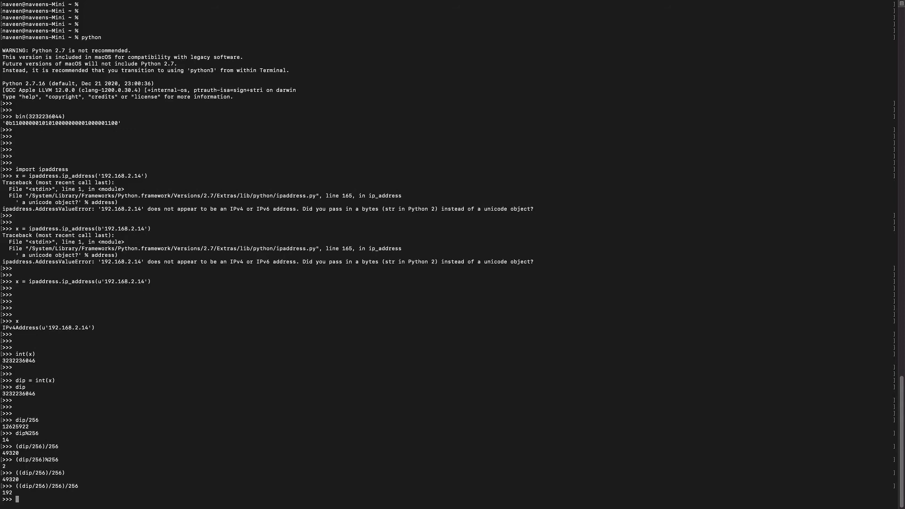
key(Up)
key(Left)
key(Left)
key(Left)
key(BackSpace)
text(%)
key(Return)
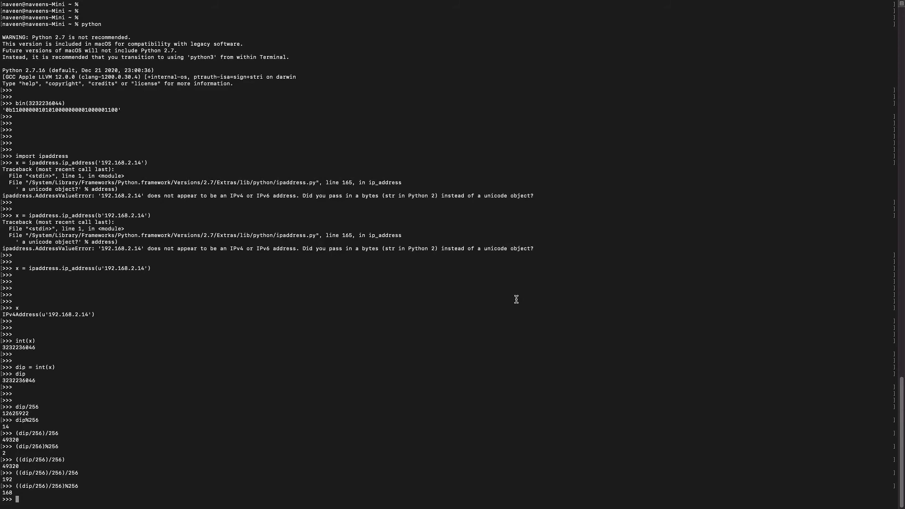
key(Up)
mouse_move(622, 506)
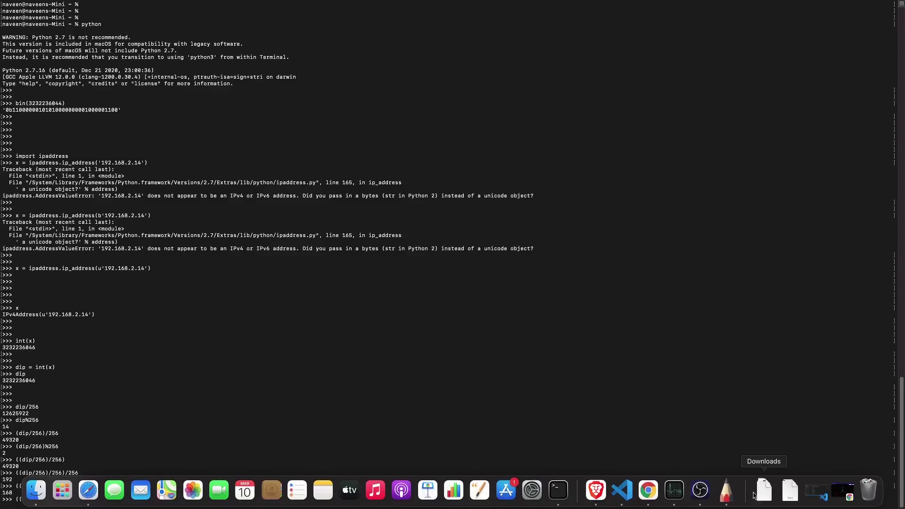
Write quotient 192 and remainder 168, with a curved arrow up through the remainders.
click(726, 491)
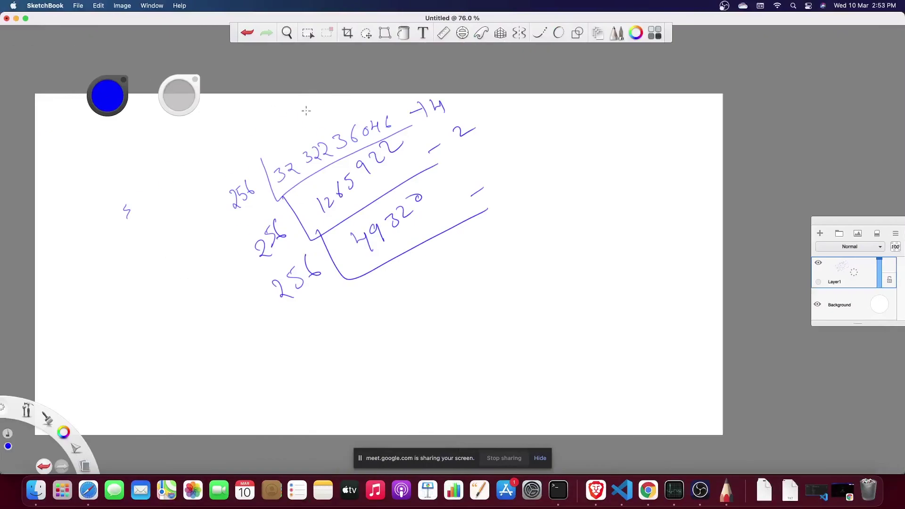
mouse_move(404, 267)
mouse_down()
mouse_move(397, 288)
mouse_move(405, 283)
mouse_up()
mouse_move(415, 262)
mouse_down()
mouse_move(424, 258)
mouse_move(430, 270)
mouse_up()
mouse_move(493, 161)
mouse_down()
mouse_move(503, 186)
mouse_move(525, 157)
mouse_up()
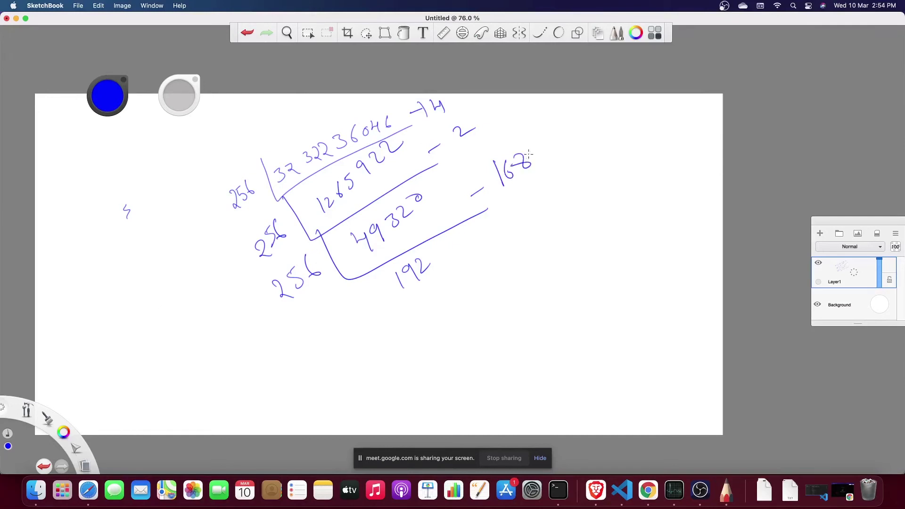
mouse_move(489, 293)
mouse_down()
mouse_move(578, 165)
mouse_move(568, 163)
mouse_up()
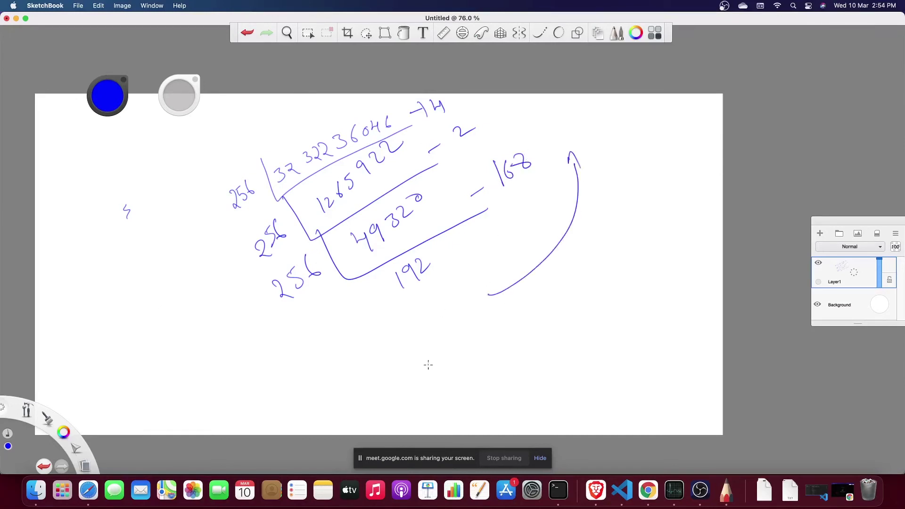
Handwrite the reassembled address 192.168.2.14 with an arrow pointing to it.
drag(442, 341, 451, 358)
mouse_move(461, 345)
mouse_down()
mouse_move(449, 347)
mouse_move(456, 357)
mouse_up()
drag(465, 343, 482, 350)
click(488, 338)
mouse_move(521, 311)
mouse_down()
mouse_move(514, 330)
mouse_move(538, 309)
mouse_up()
click(559, 297)
drag(580, 278, 590, 289)
click(594, 282)
drag(604, 257, 618, 268)
mouse_move(623, 253)
mouse_down()
mouse_move(628, 270)
mouse_move(604, 280)
mouse_up()
mouse_move(353, 380)
mouse_down()
mouse_move(415, 357)
mouse_move(399, 380)
mouse_up()
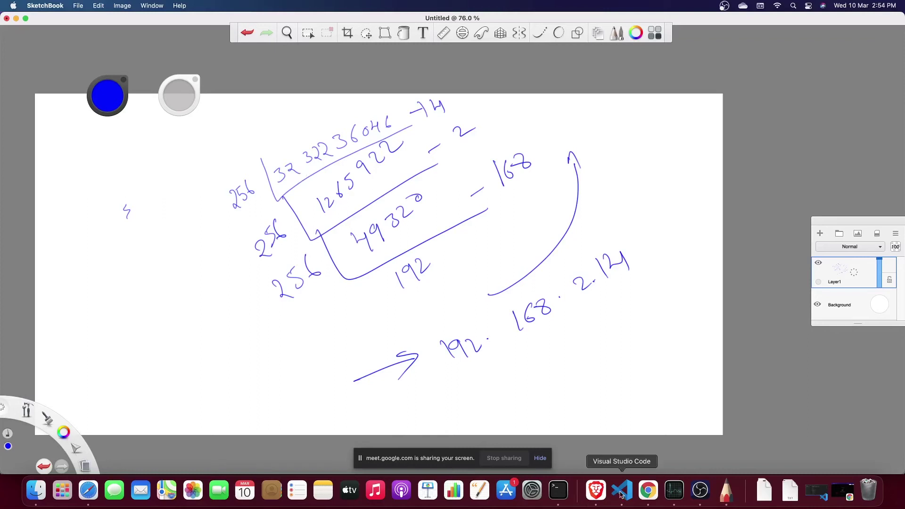
click(596, 490)
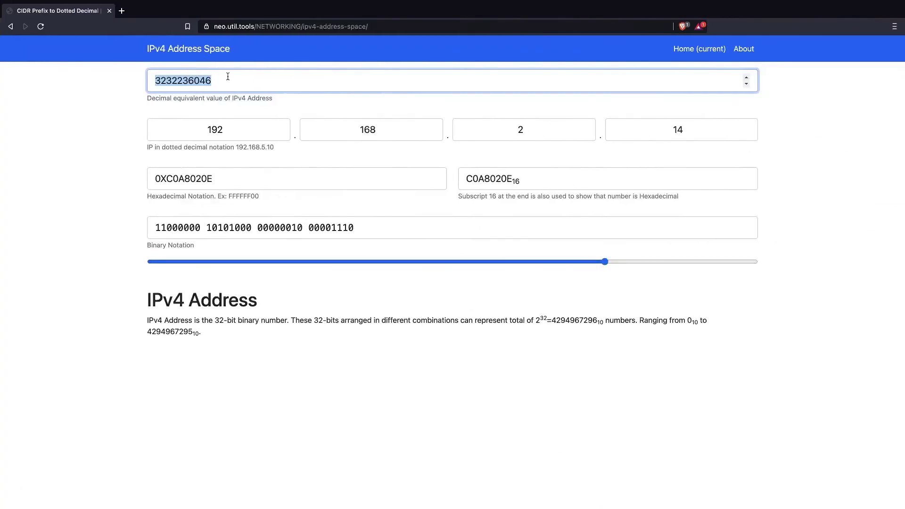
key(Tab)
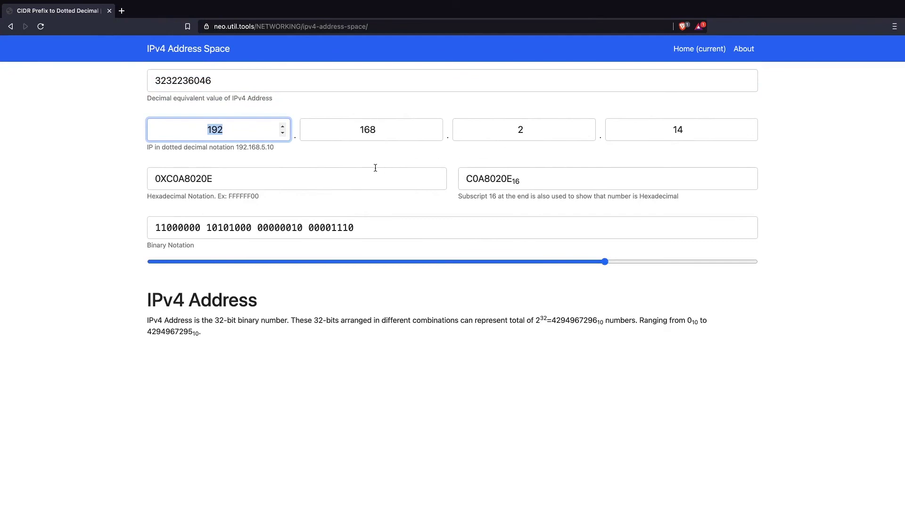
double_click(277, 76)
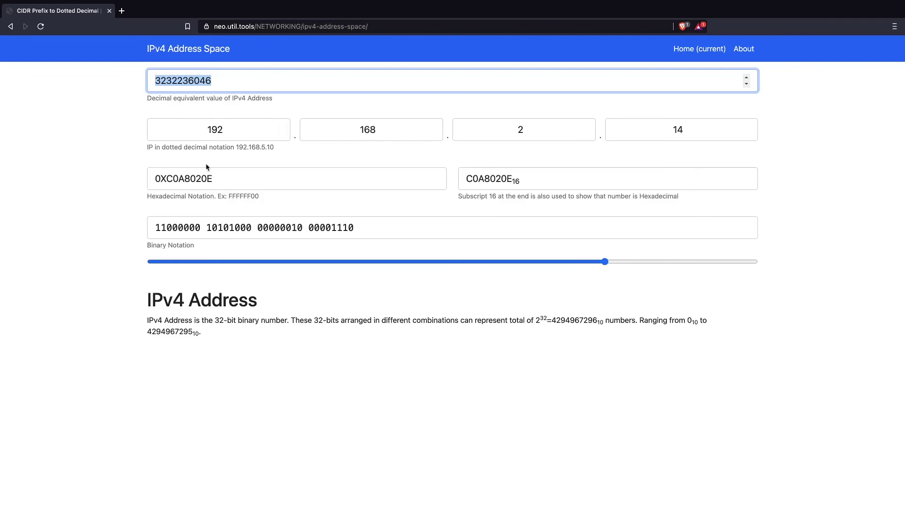
mouse_move(160, 266)
mouse_down()
mouse_move(151, 262)
mouse_move(795, 270)
mouse_move(134, 271)
mouse_move(777, 294)
mouse_up()
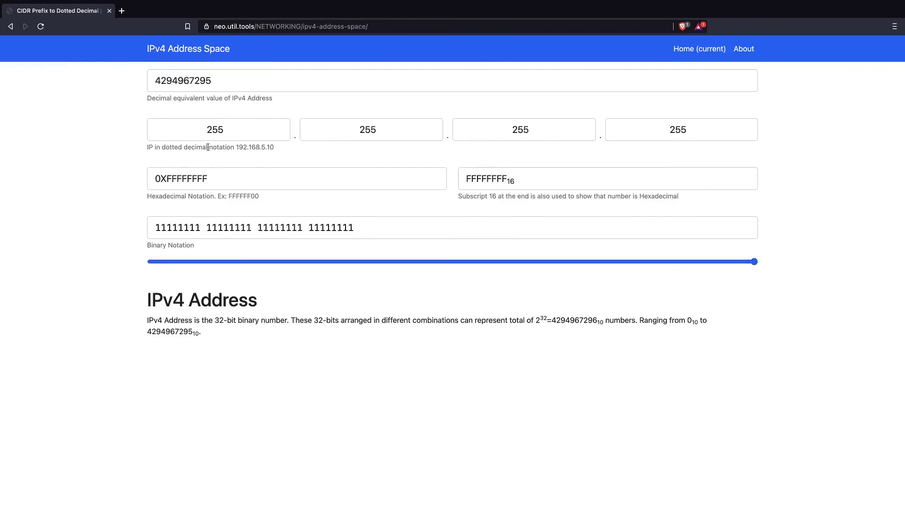
double_click(203, 126)
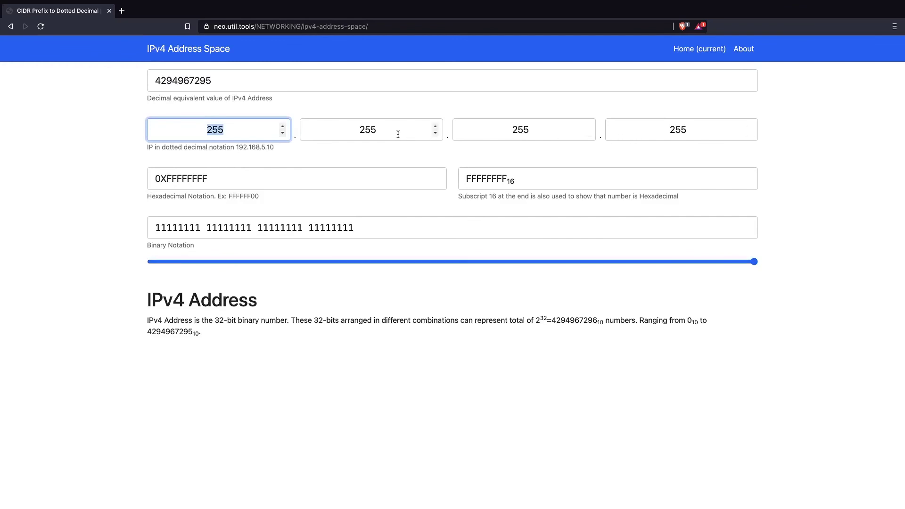
click(163, 233)
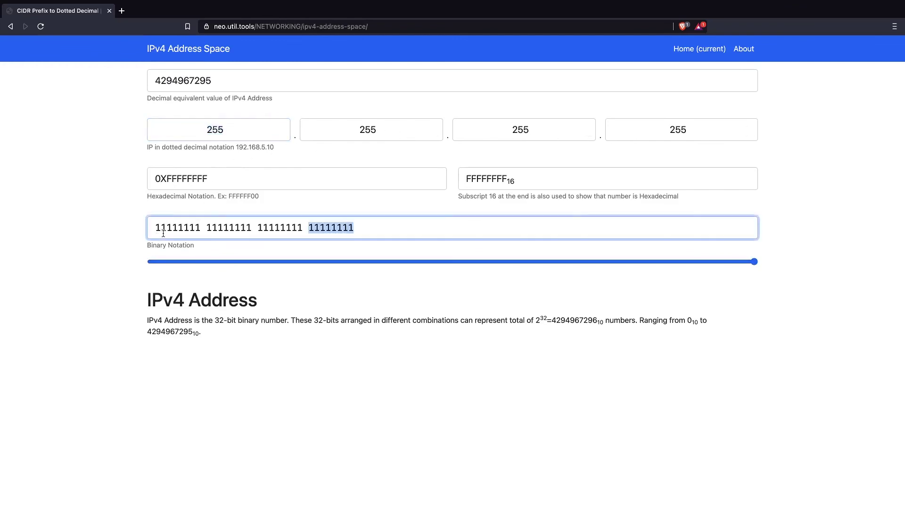
double_click(165, 231)
triple_click(166, 230)
double_click(167, 229)
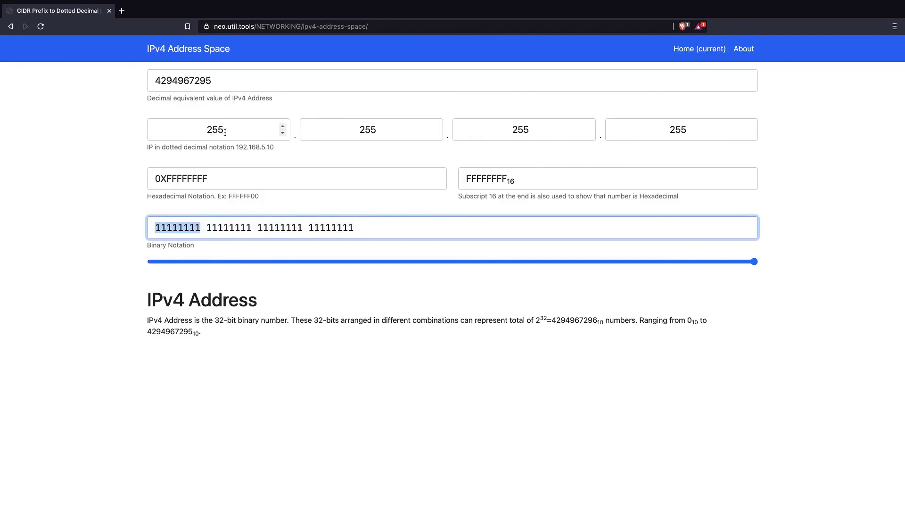
Compare the 255 octets against the 11111111 binary bit groups.
double_click(208, 130)
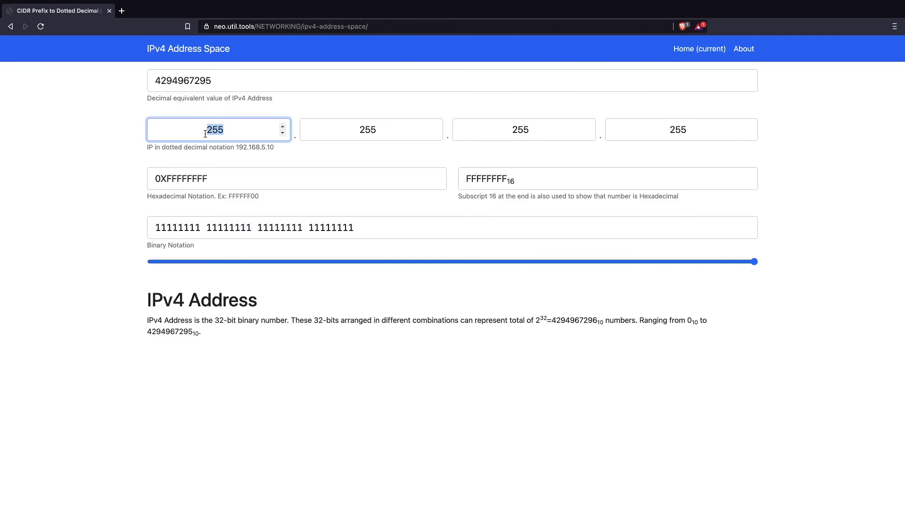
double_click(222, 230)
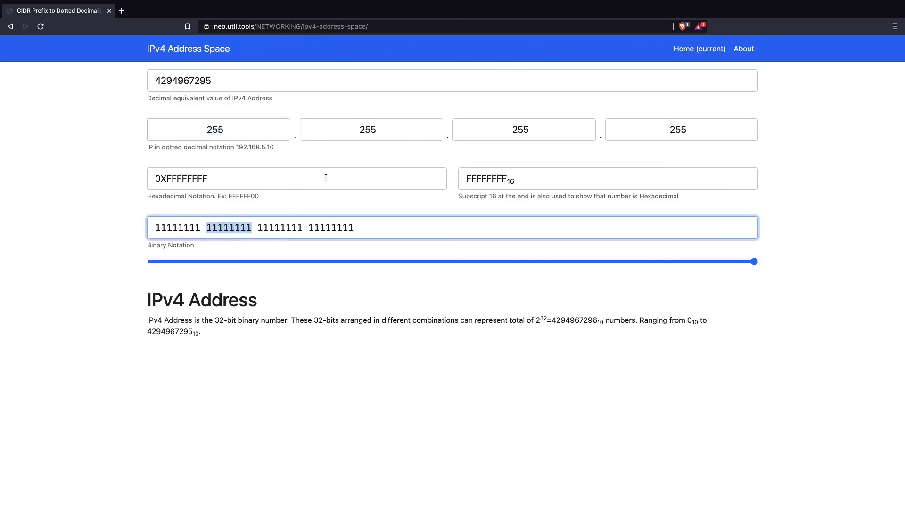
double_click(203, 130)
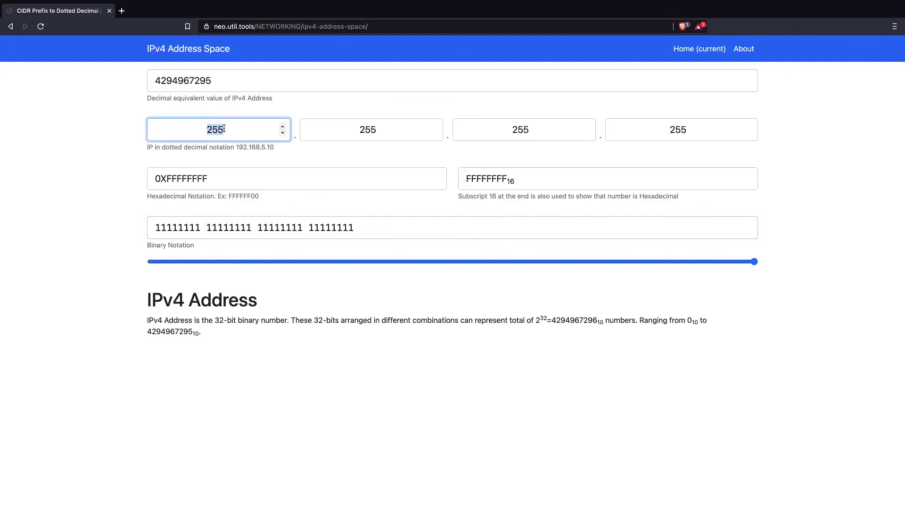
double_click(166, 230)
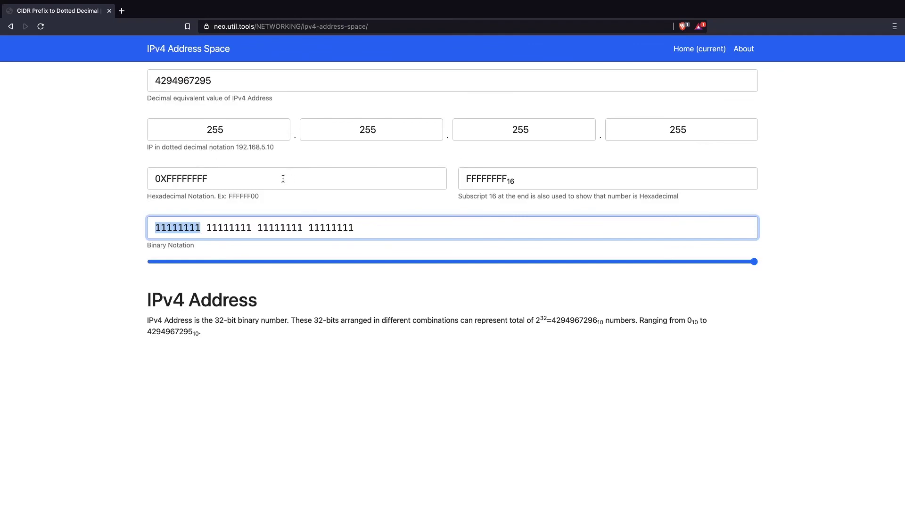
drag(275, 179, 149, 180)
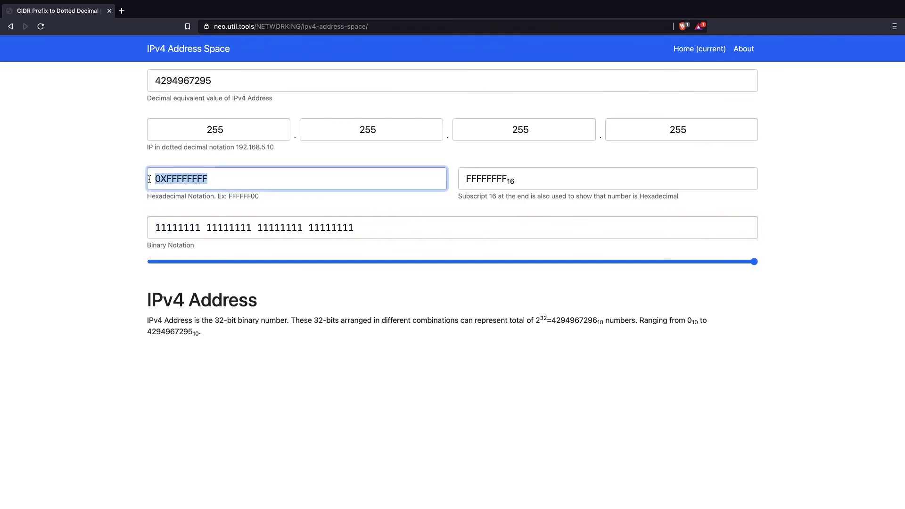
double_click(196, 83)
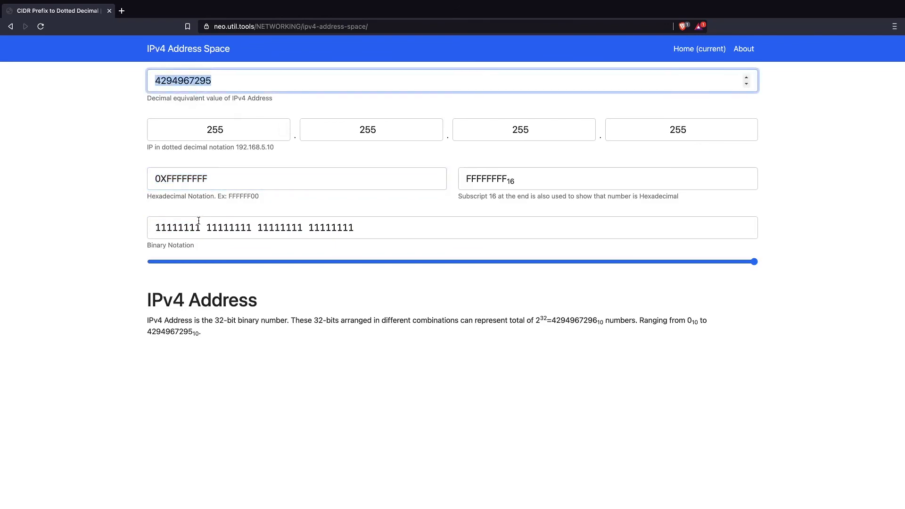